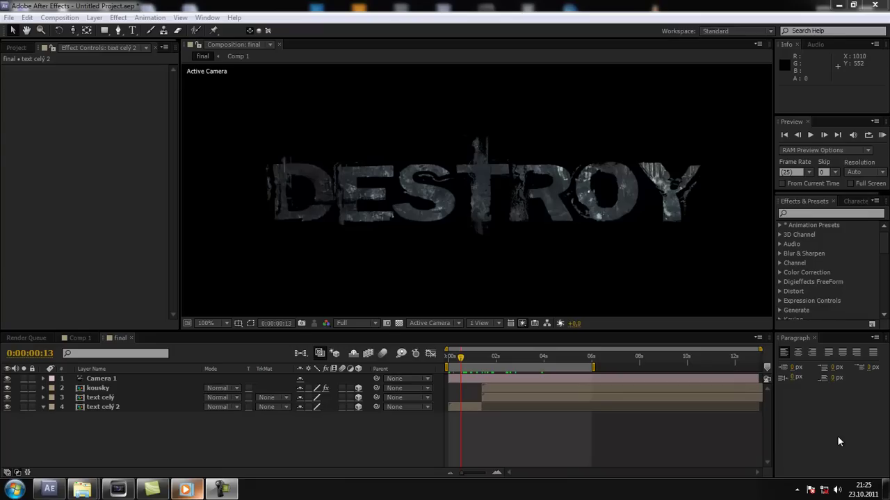
Play the 'destroy result + SFX' clip through in Windows Media Player, then minimize the player
left_click(185, 489)
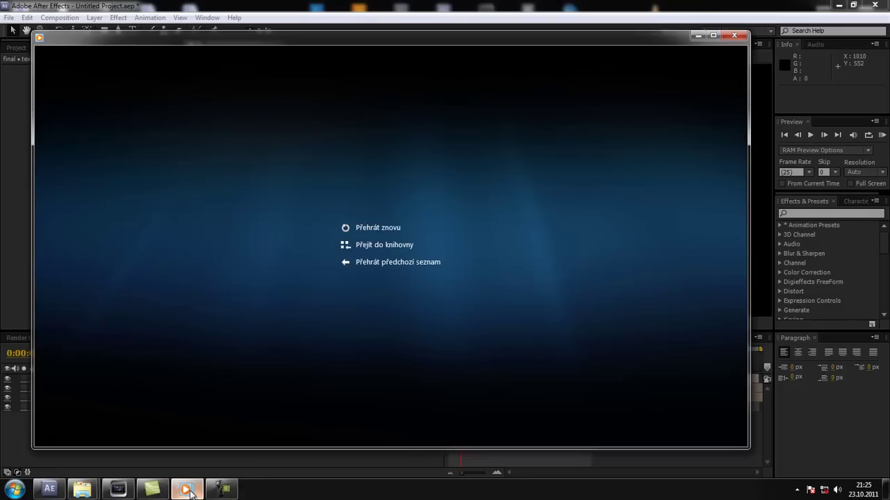
left_click(390, 432)
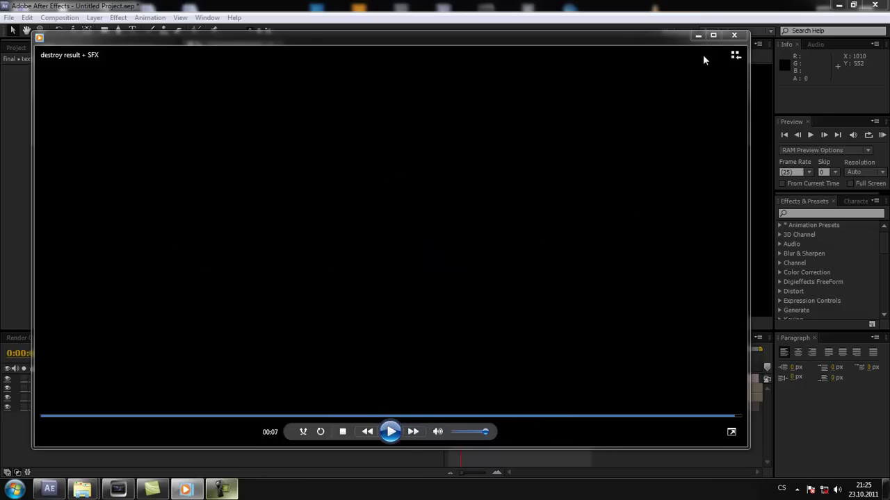
left_click(696, 35)
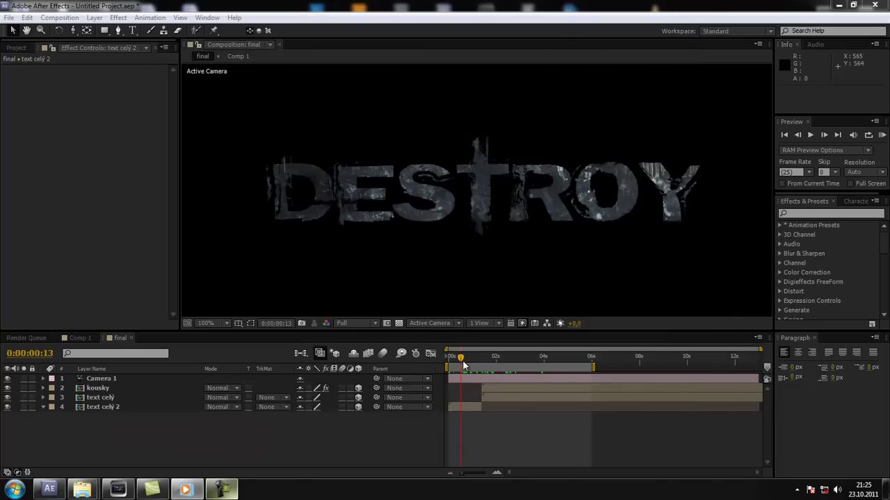
mouse_move(461, 362)
left_mouse_down()
mouse_move(450, 361)
mouse_move(508, 363)
mouse_move(458, 366)
mouse_move(491, 361)
left_mouse_up()
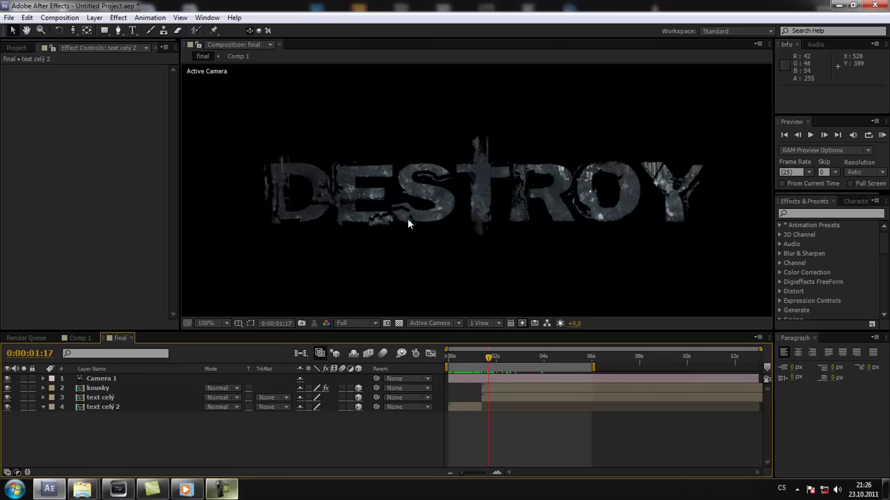
left_click_drag(490, 359, 512, 363)
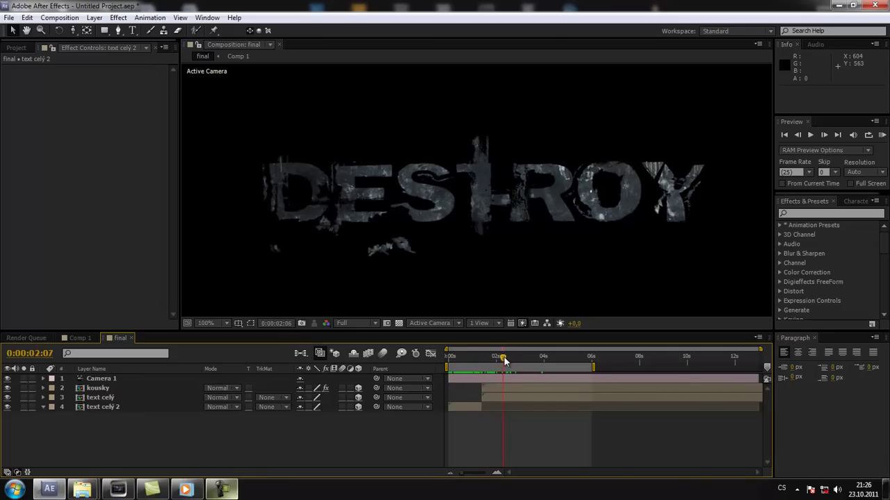
scroll(504, 254, "down", 2)
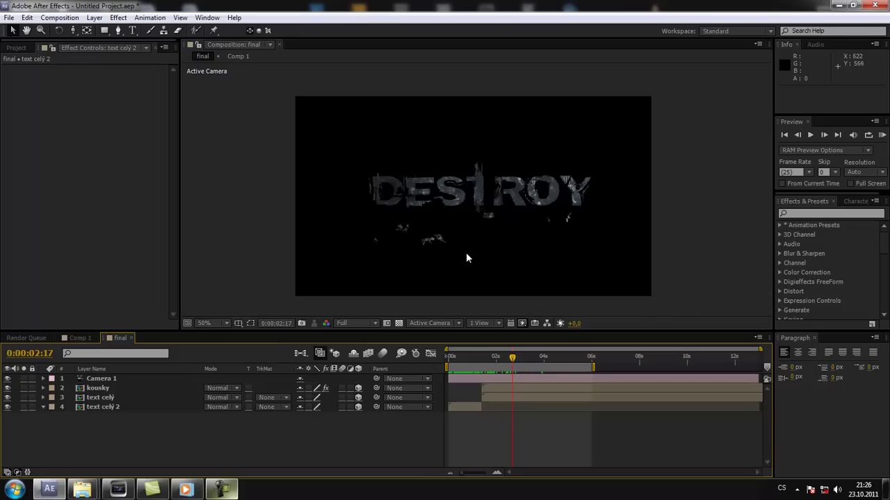
mouse_move(512, 358)
left_mouse_down()
mouse_move(530, 359)
mouse_move(449, 358)
left_mouse_up()
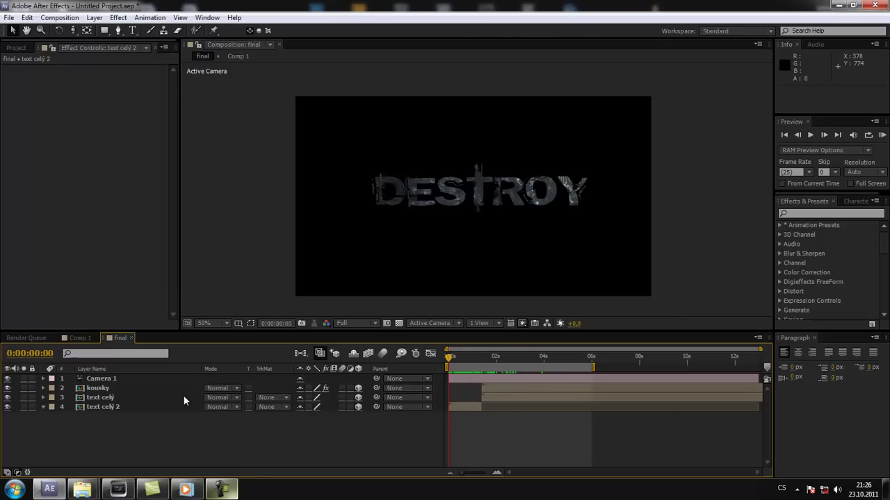
Close the final and Comp 1 tabs and create a 1280×720, 25 fps, 13-second composition 'text comp'
left_click(132, 338)
left_click(97, 338)
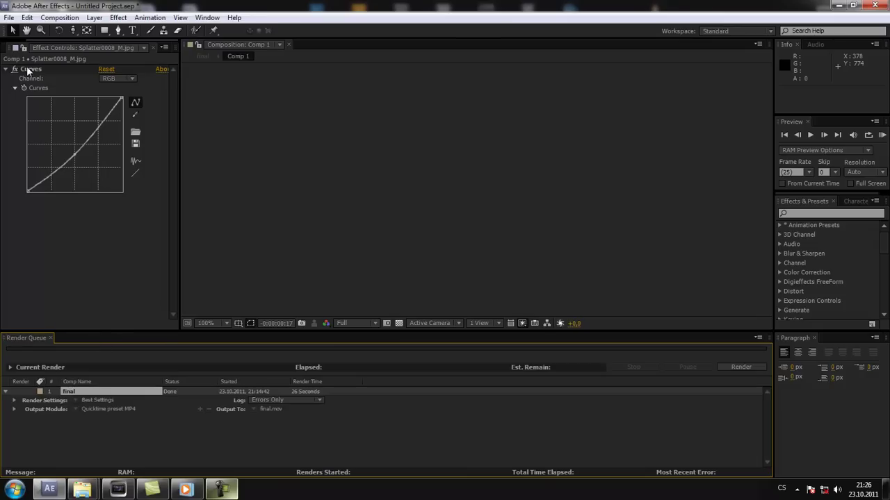
left_click(6, 47)
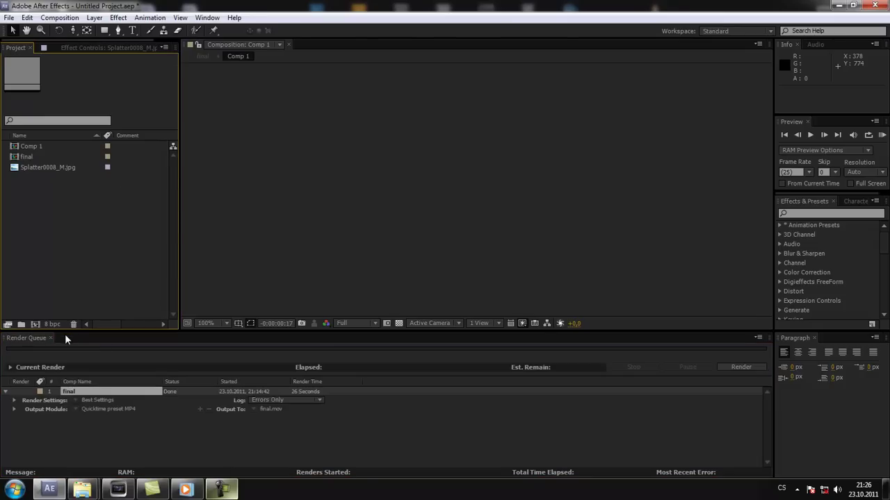
right_click(53, 215)
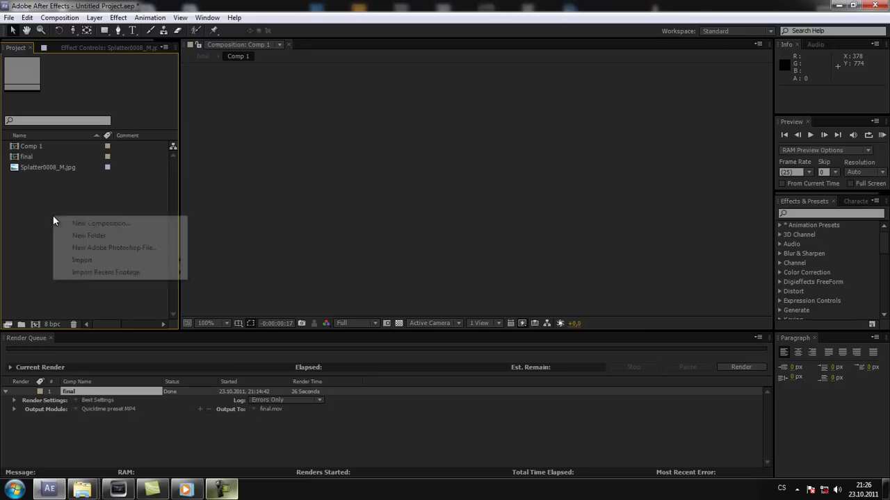
left_click(105, 223)
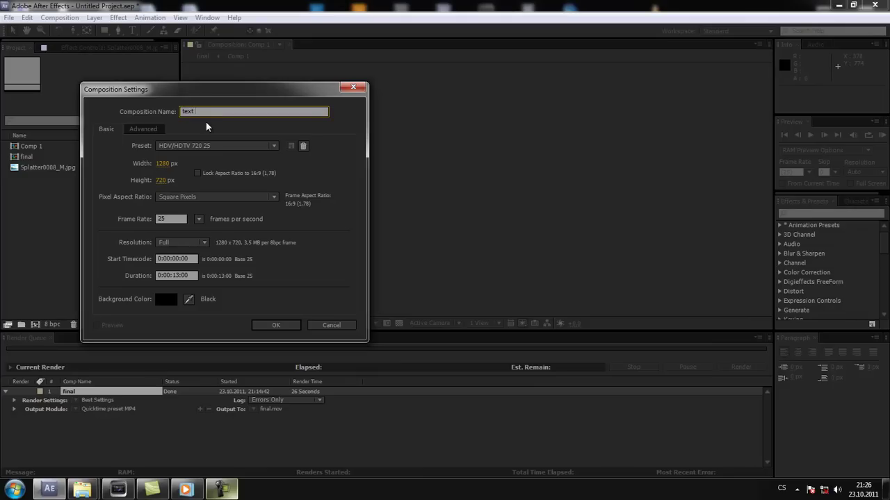
type("text comp")
left_click(285, 327)
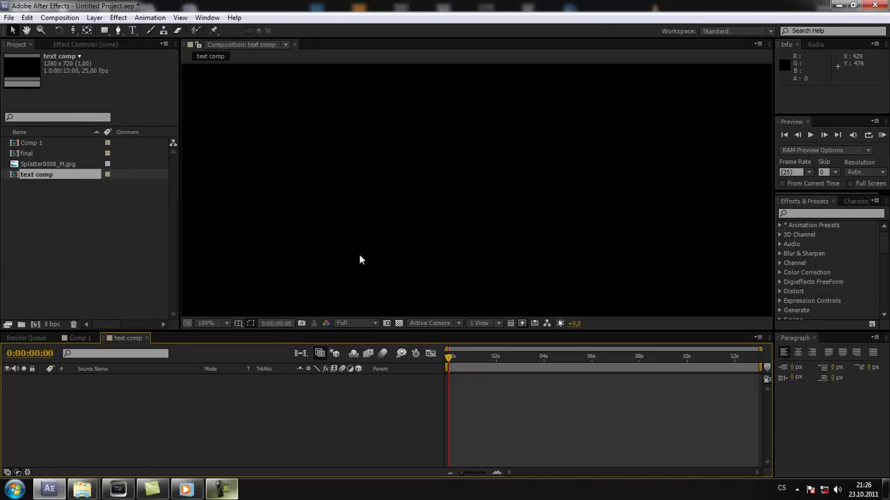
Add a new text layer reading DESTROY to text comp
right_click(150, 419)
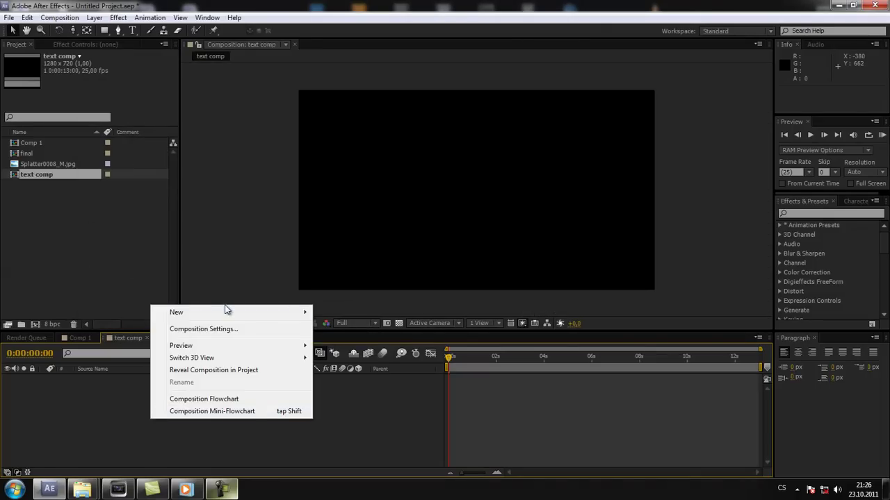
mouse_move(302, 313)
left_click(354, 332)
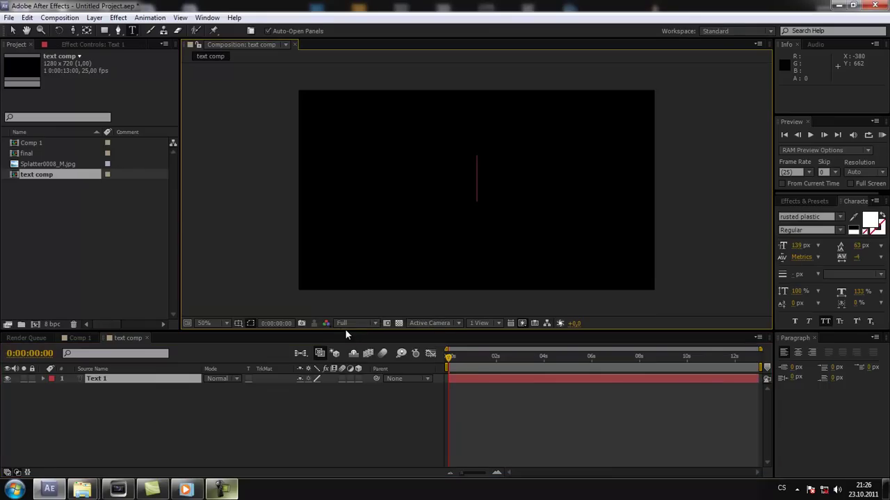
type("DESRE")
key("BackSpace")
key("BackSpace")
key("BackSpace")
key("BackSpace")
key("BackSpace")
type("DESTR")
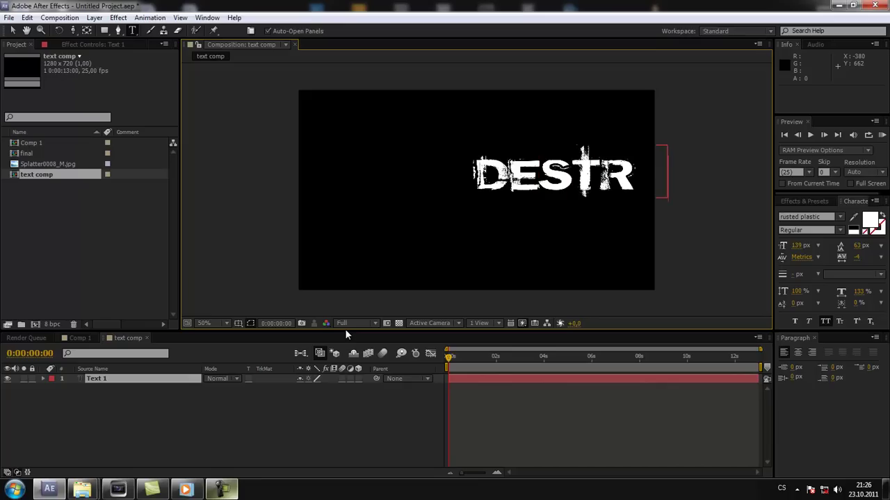
type("OY")
Centre the DESTROY text in the frame, using the Title/Action Safe guides
left_click_drag(576, 262, 463, 273)
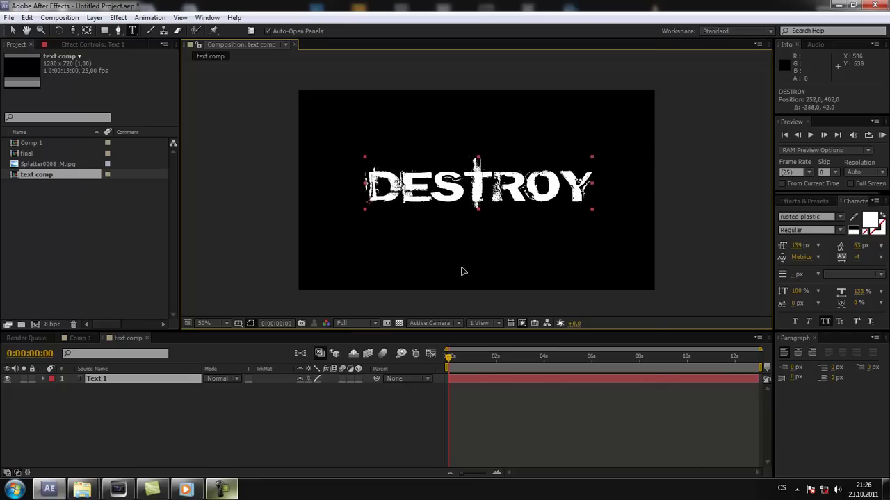
left_click_drag(464, 272, 463, 271)
left_click(228, 325)
left_click(241, 323)
left_click(276, 335)
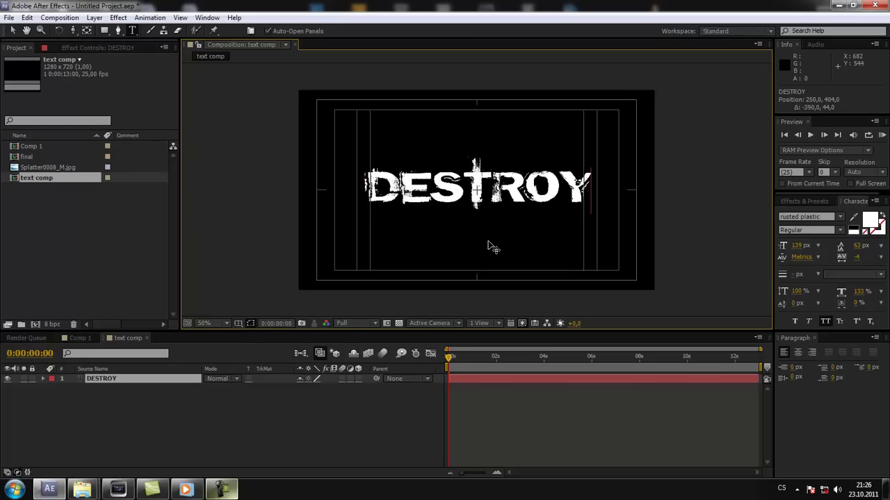
left_click_drag(482, 252, 483, 257)
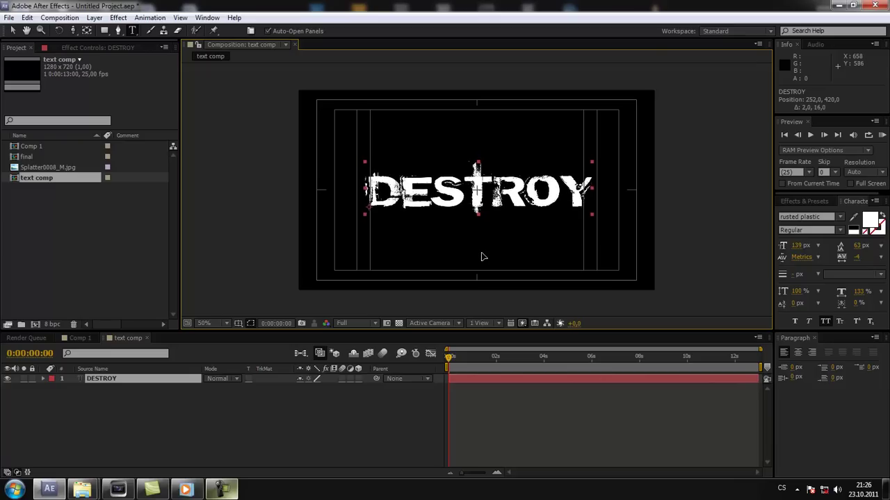
Adjust the DESTROY text to 139 px, nudge it slightly left, and hide the safe guides
double_click(484, 257)
scroll(486, 203, "up", 2)
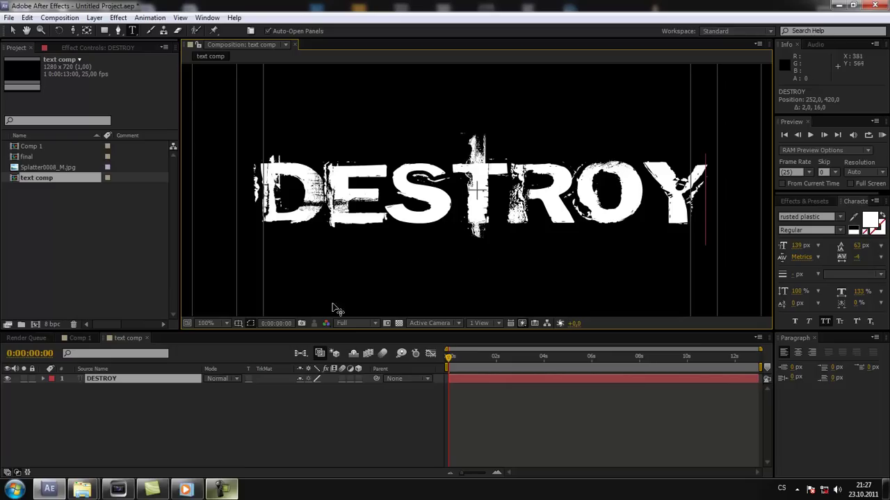
key("KP_Enter")
left_click_drag(421, 291, 419, 291)
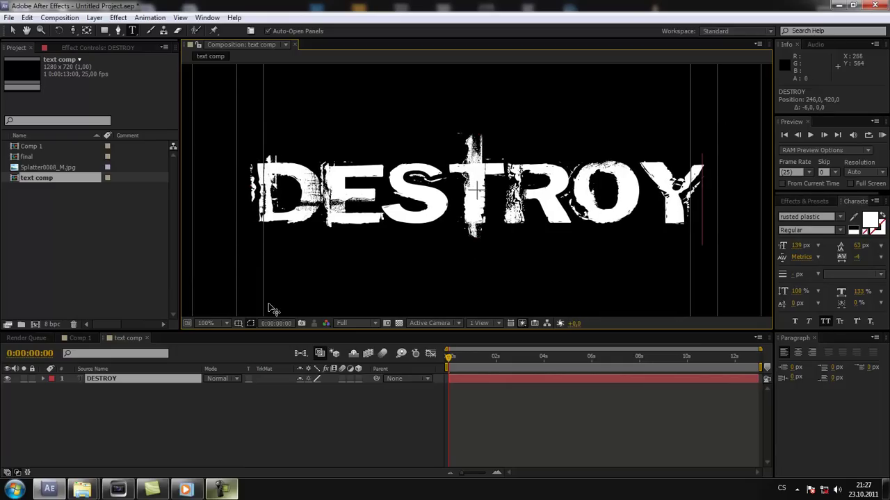
key("comma")
key("comma")
left_click(237, 323)
left_click(243, 335)
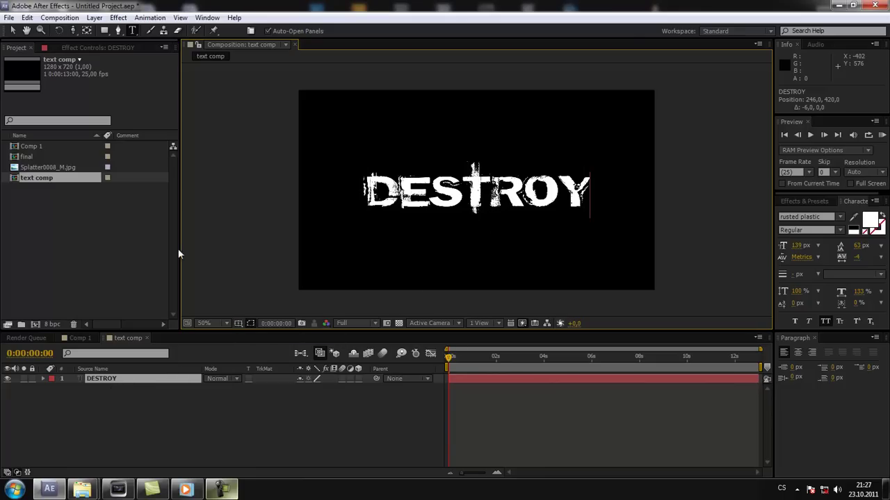
Place Splatter0008_M.jpg below DESTROY and set its track matte to Alpha Matte 'DESTROY'
left_click_drag(37, 168, 120, 426)
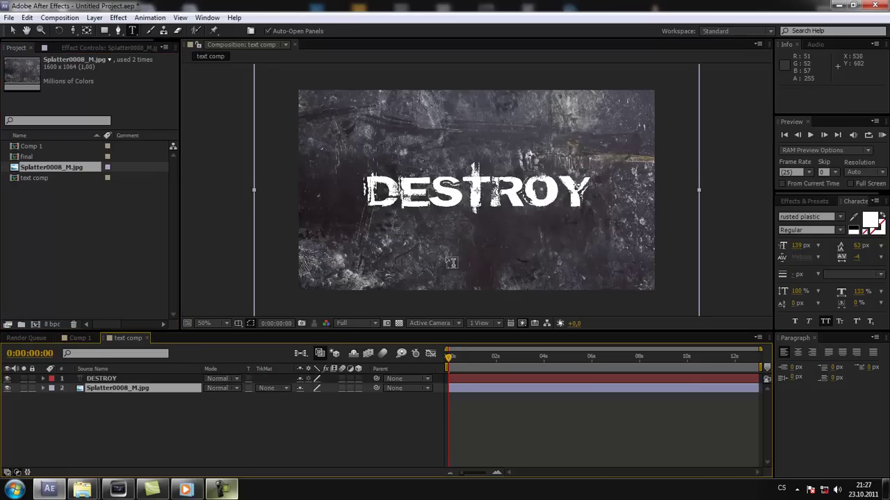
key("comma")
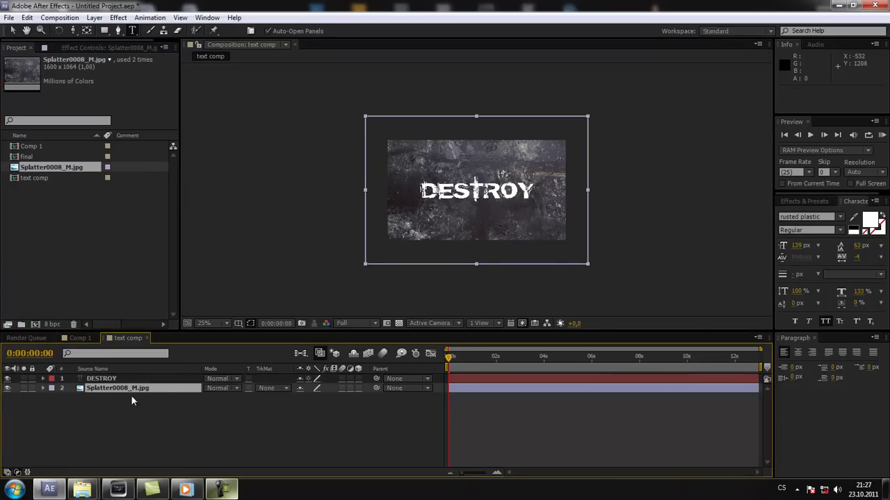
left_click(274, 390)
left_click(285, 413)
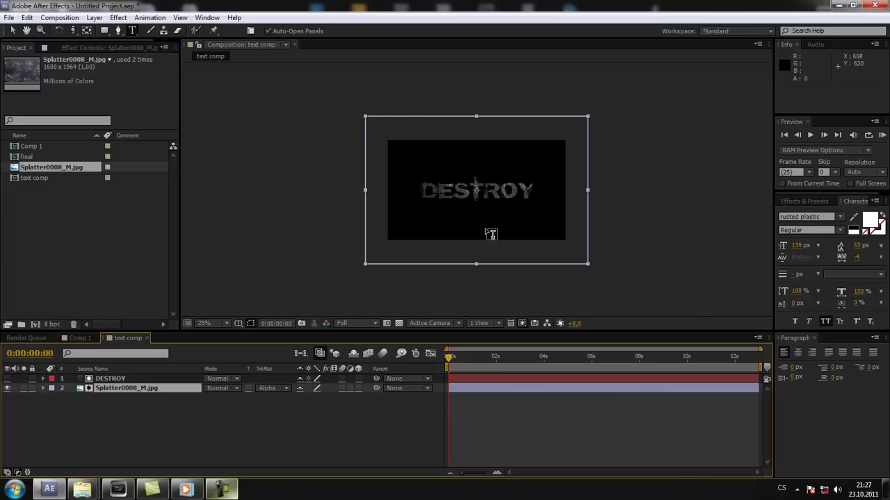
key("period")
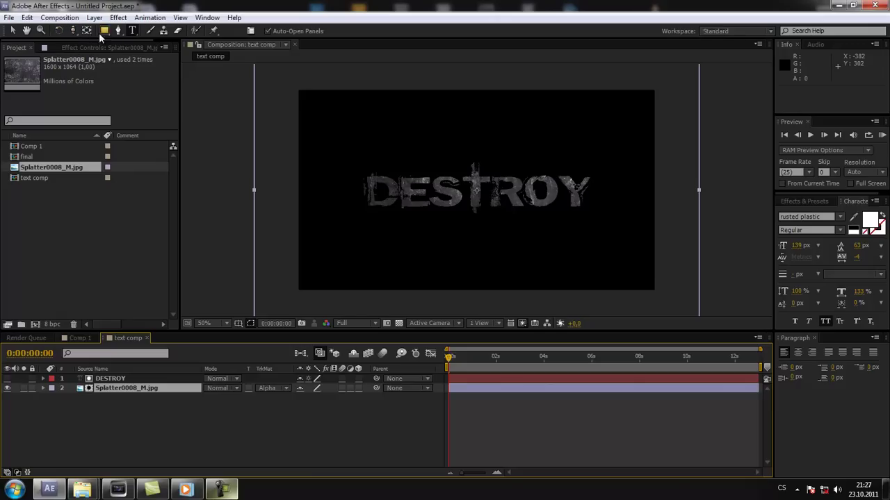
Apply Curves to the splatter texture and try out curve bends, including on the Red channel
left_click(118, 17)
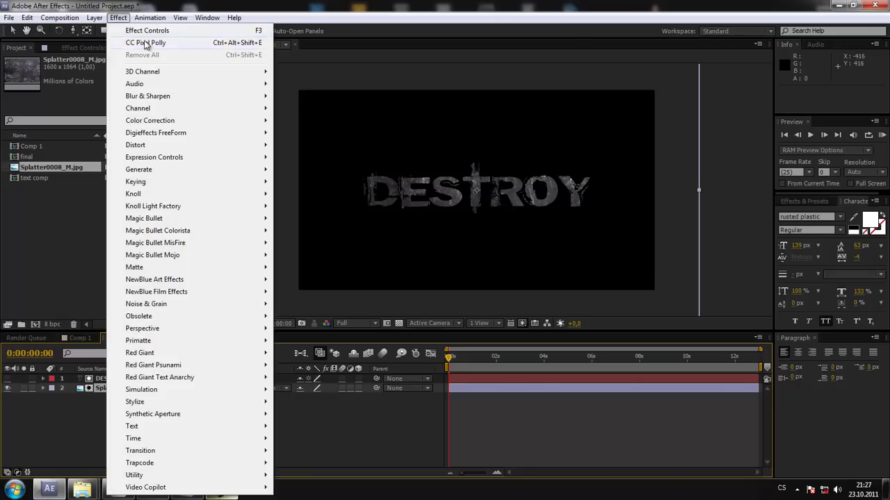
mouse_move(216, 108)
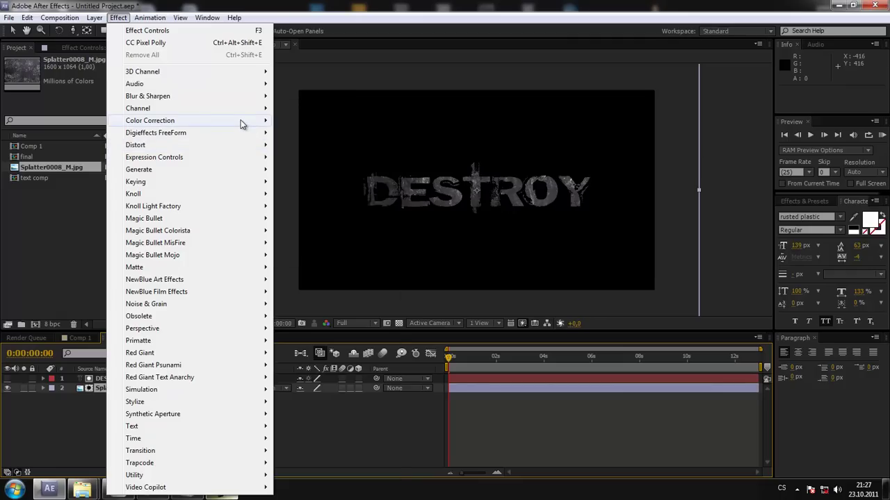
mouse_move(242, 121)
left_click(300, 317)
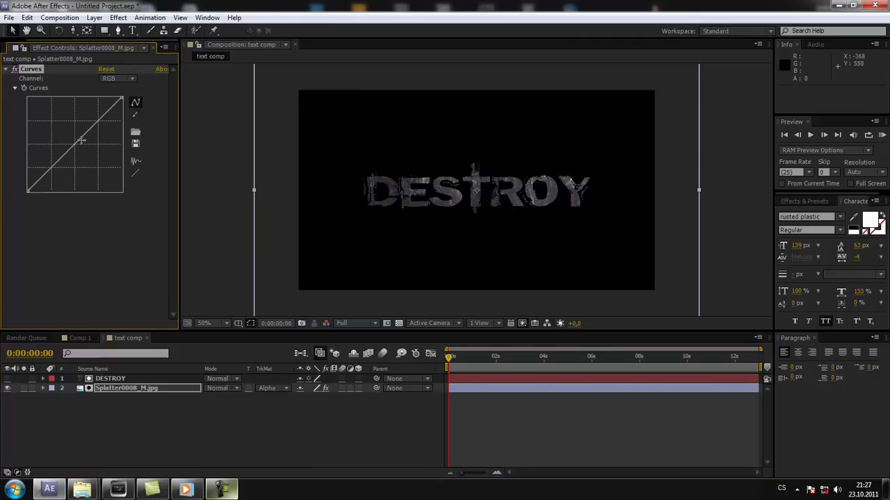
mouse_move(75, 145)
left_mouse_down()
mouse_move(80, 161)
mouse_move(80, 125)
left_mouse_up()
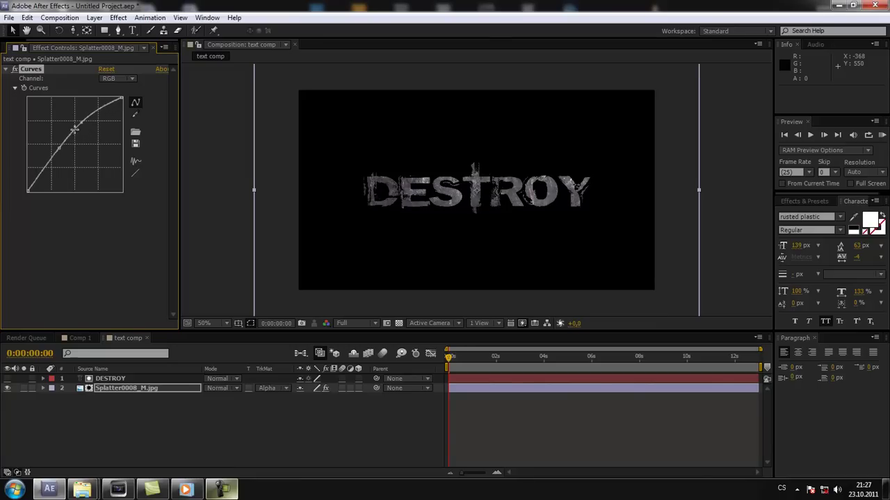
left_click_drag(59, 147, 122, 60)
left_click(105, 69)
left_click(117, 78)
left_click(120, 103)
left_click_drag(75, 144, 73, 155)
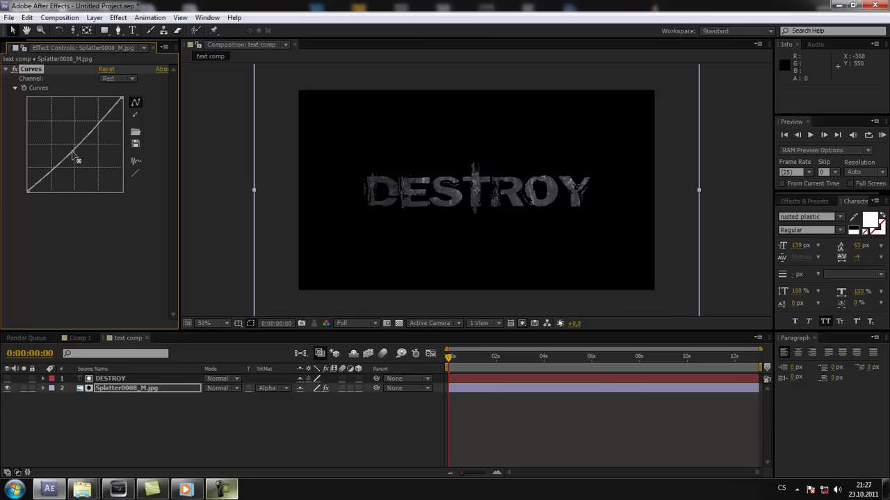
Switch Curves to the RGB channel and straighten the curve back to a near diagonal
left_click(110, 78)
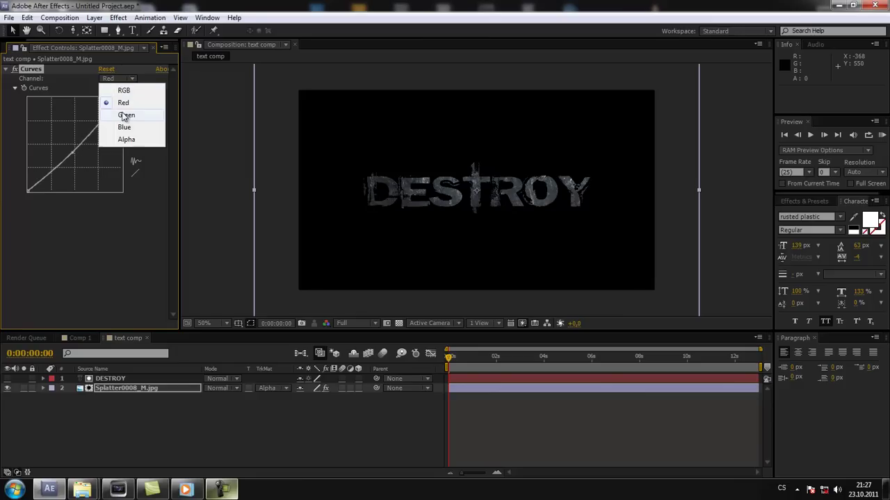
left_click(123, 88)
left_click_drag(80, 144, 62, 168)
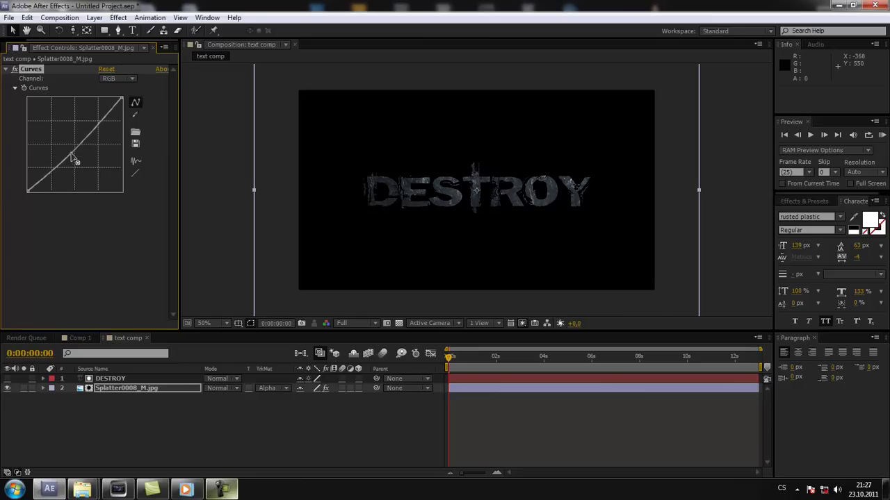
left_click_drag(88, 133, 92, 139)
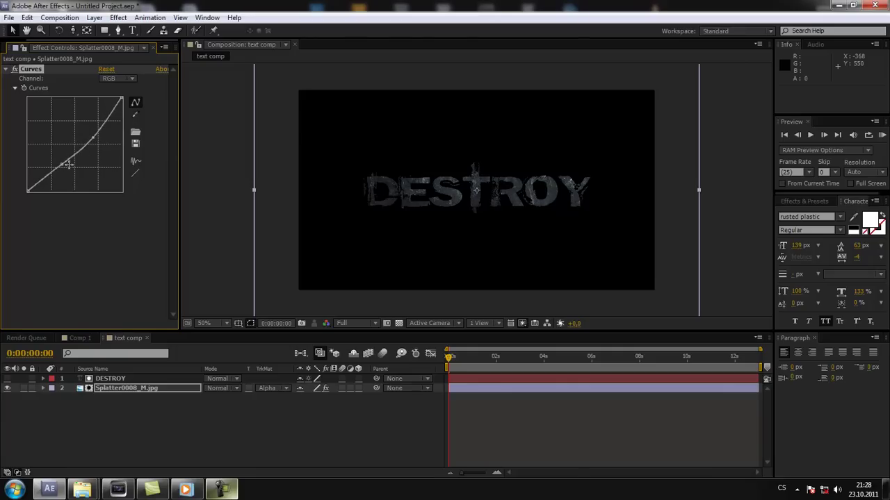
left_click_drag(62, 165, 15, 204)
left_click_drag(93, 138, 67, 152)
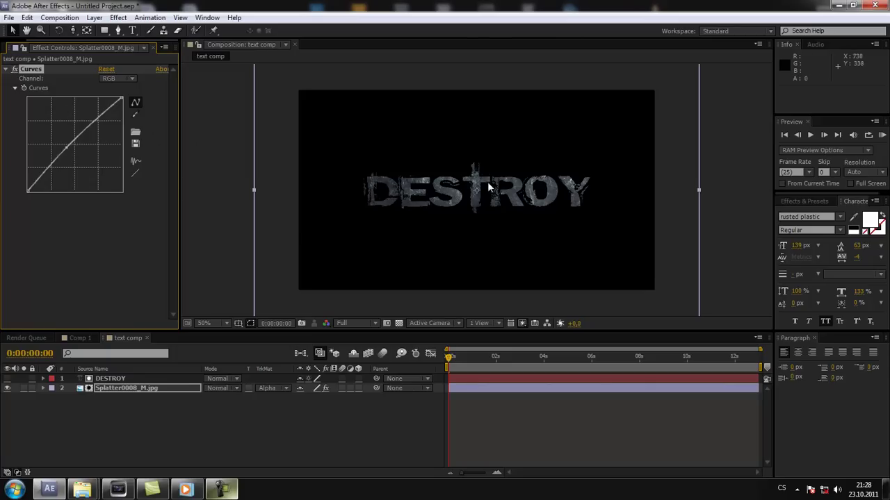
key("period")
key("period")
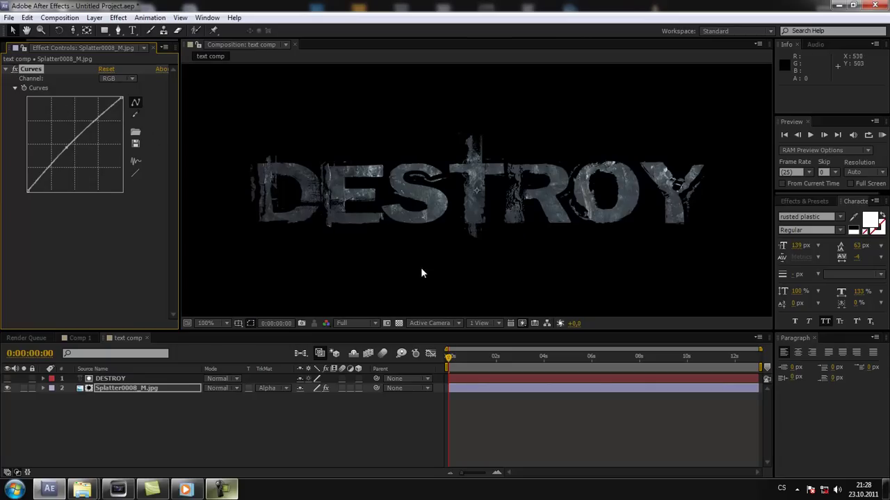
left_click(161, 429)
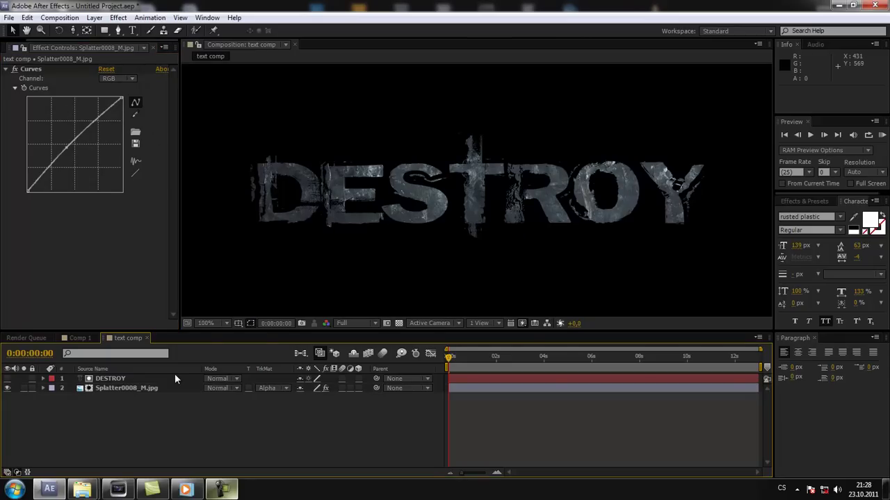
Create a new composition and name it 'final 2'
left_click(123, 379)
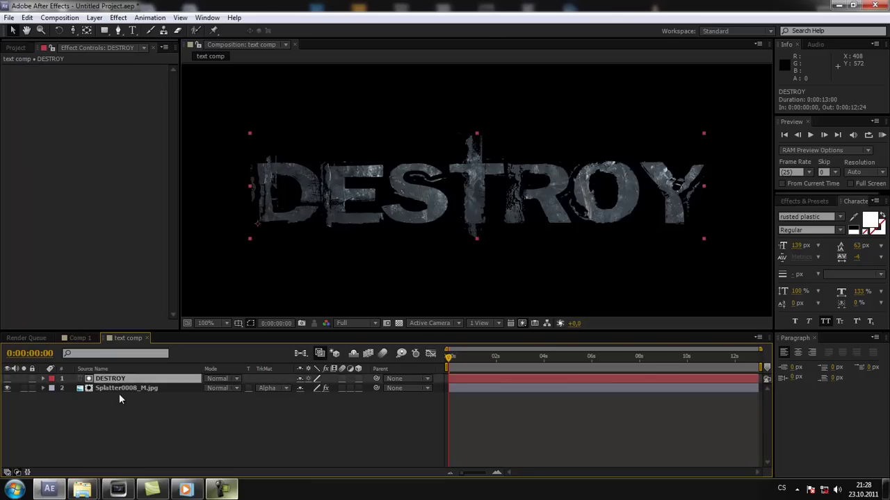
left_click(118, 387)
left_click(5, 50)
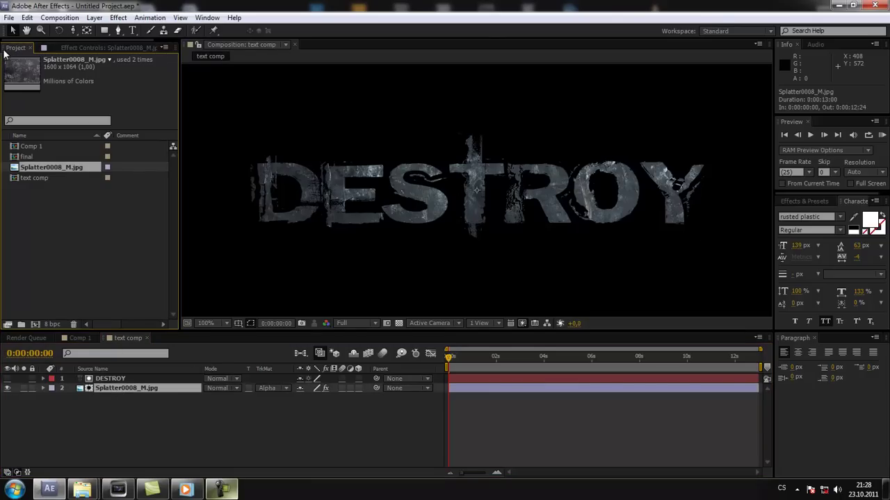
right_click(81, 268)
left_click(115, 277)
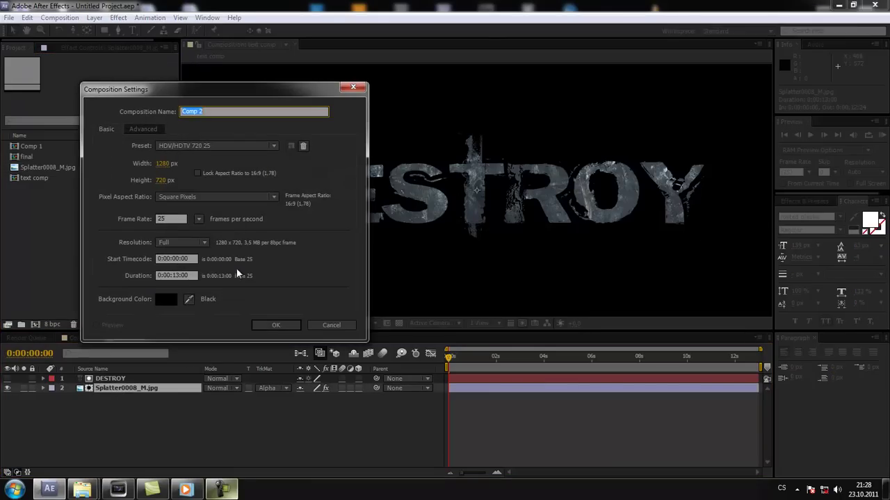
type("final")
left_click(274, 324)
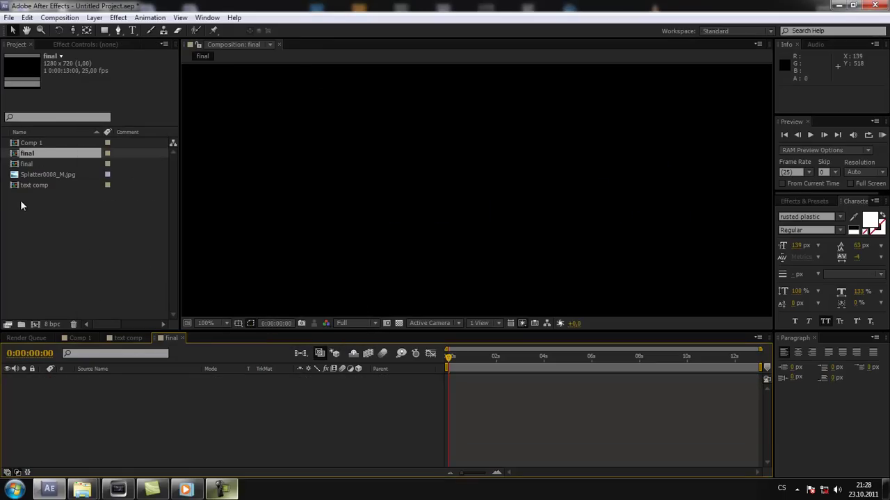
left_click(44, 156)
key("Return")
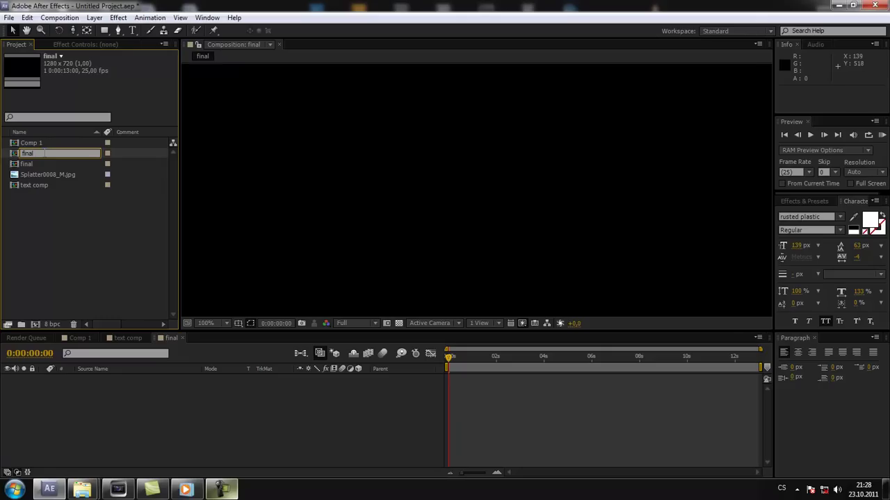
type("2")
left_click(57, 248)
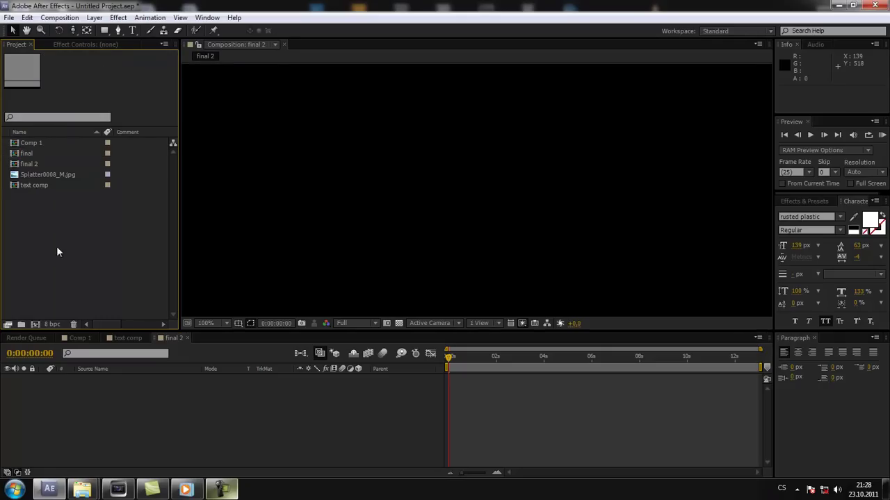
Add text comp as a layer in final 2 and pick the Pen tool for masking
left_click(31, 146)
left_click(68, 188)
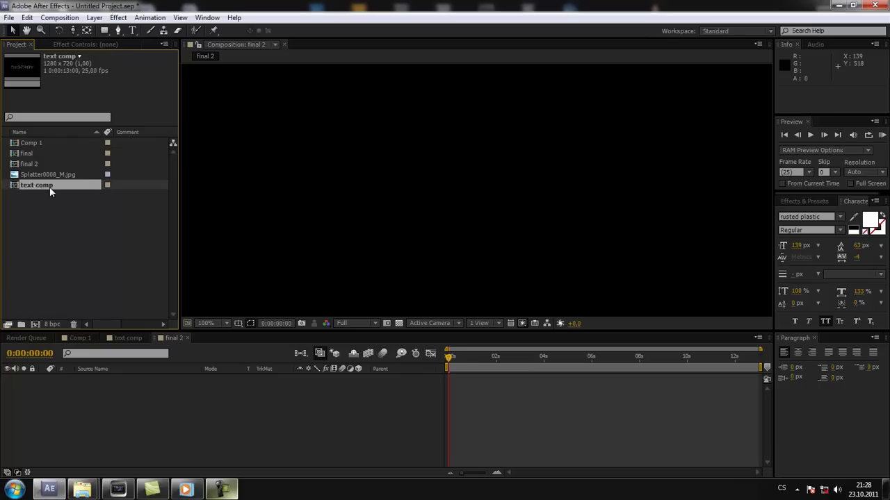
left_click_drag(48, 191, 147, 413)
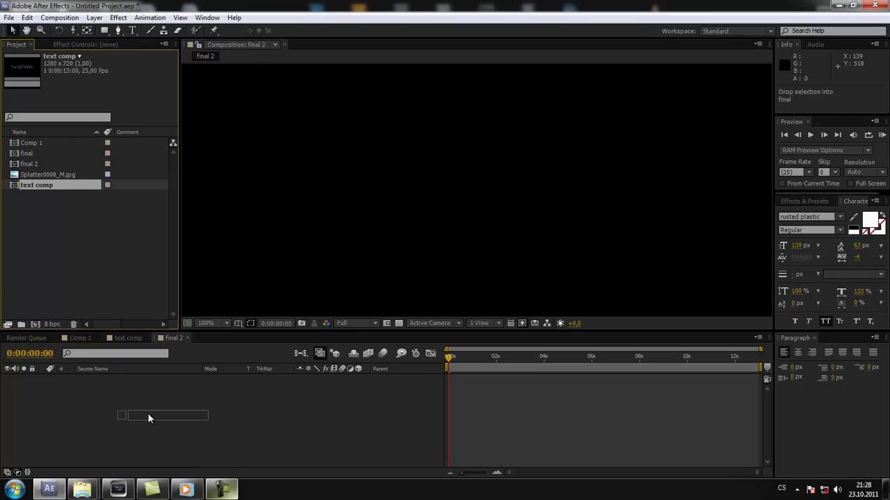
key("comma")
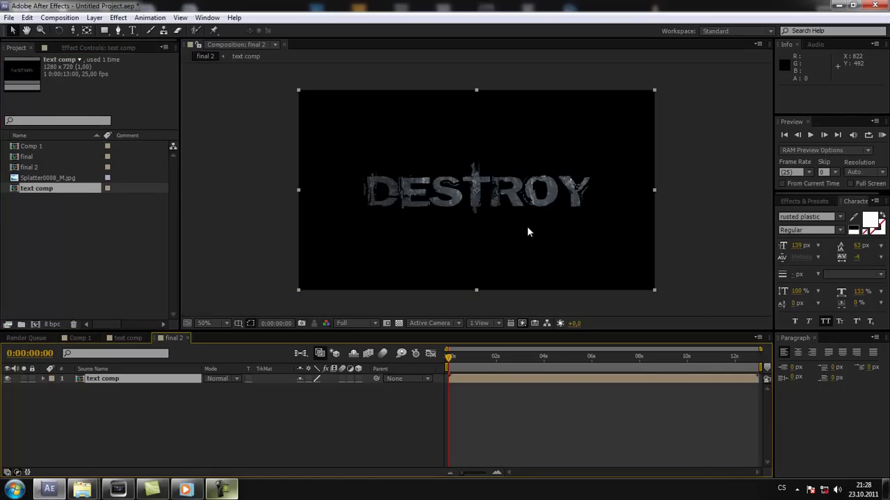
key("period")
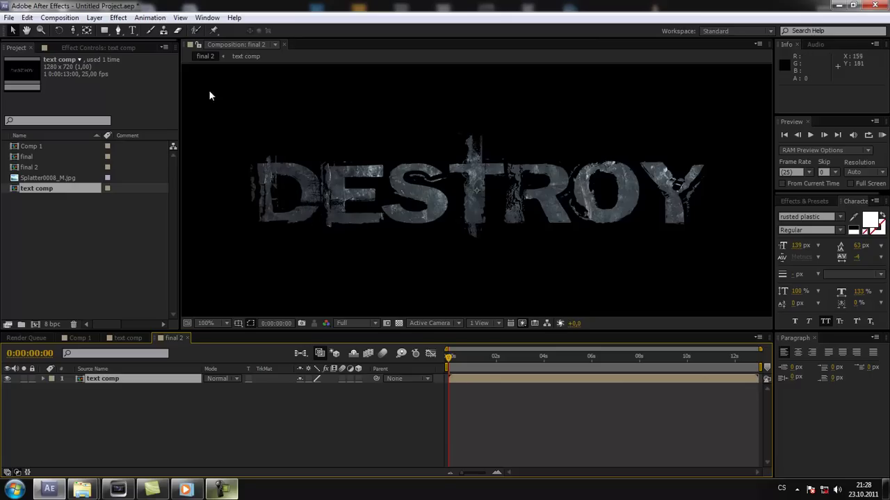
left_click(119, 30)
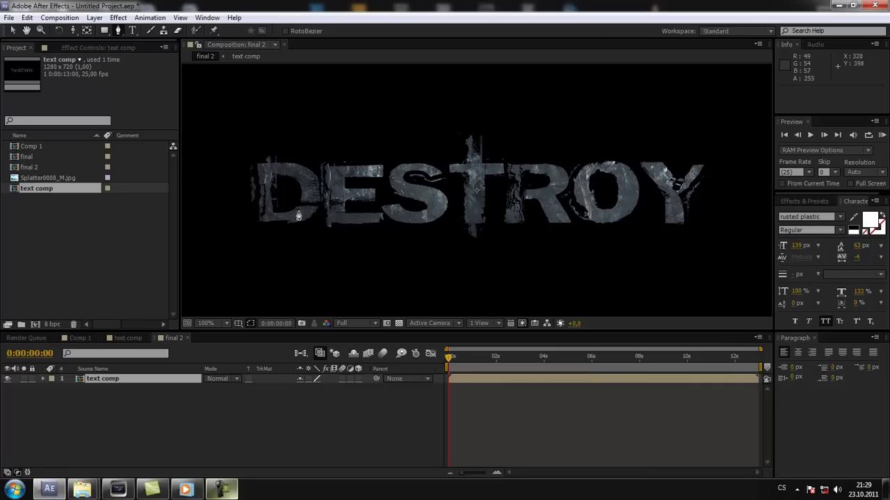
scroll(346, 242, "up", 1)
scroll(342, 240, "down", 1)
Trace a closed, jagged shard outline along the bottom of the letters E and S
left_click(371, 216)
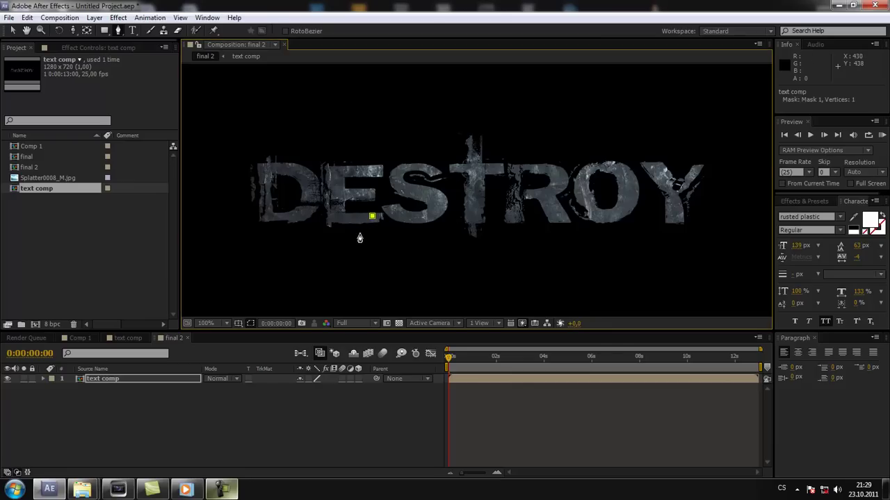
scroll(359, 238, "up", 1)
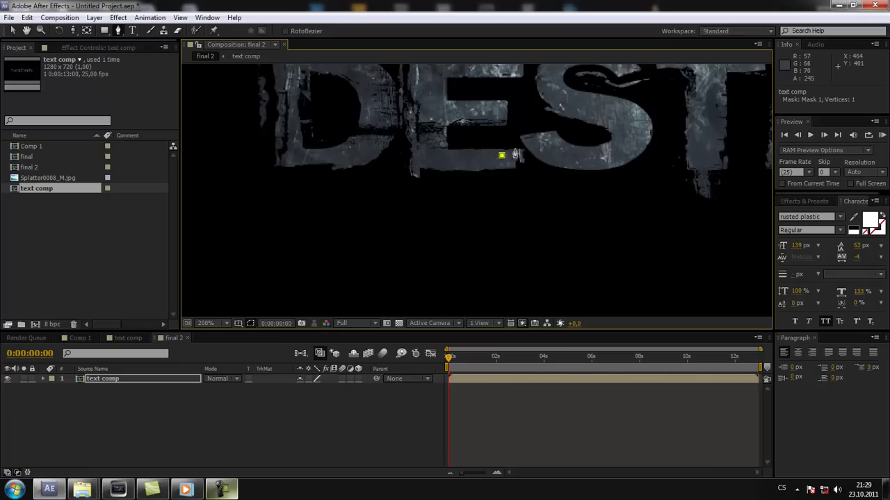
left_click(511, 150)
left_click(519, 153)
left_click(519, 147)
left_click(524, 146)
left_click(529, 142)
left_click(538, 139)
left_click(546, 140)
left_click(549, 149)
left_click(557, 152)
left_click(554, 160)
left_click(577, 176)
left_click(497, 182)
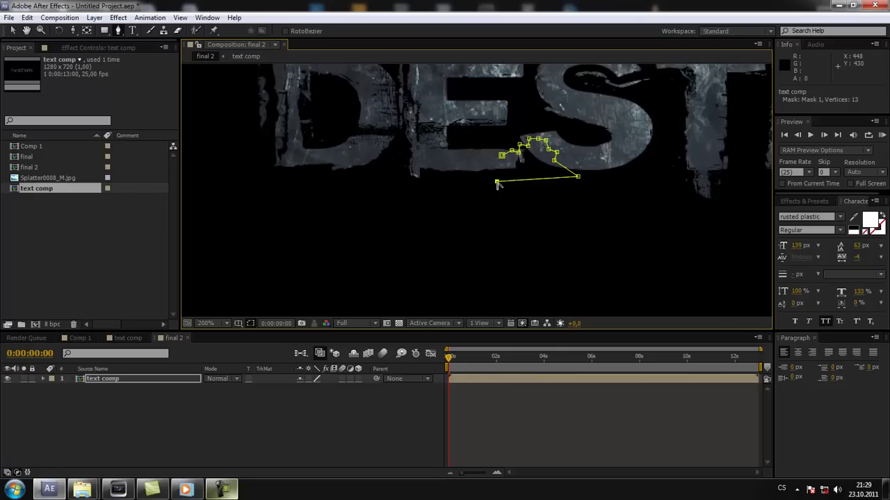
left_click(483, 183)
left_click(487, 175)
left_click(503, 173)
left_click(498, 163)
left_click(501, 157)
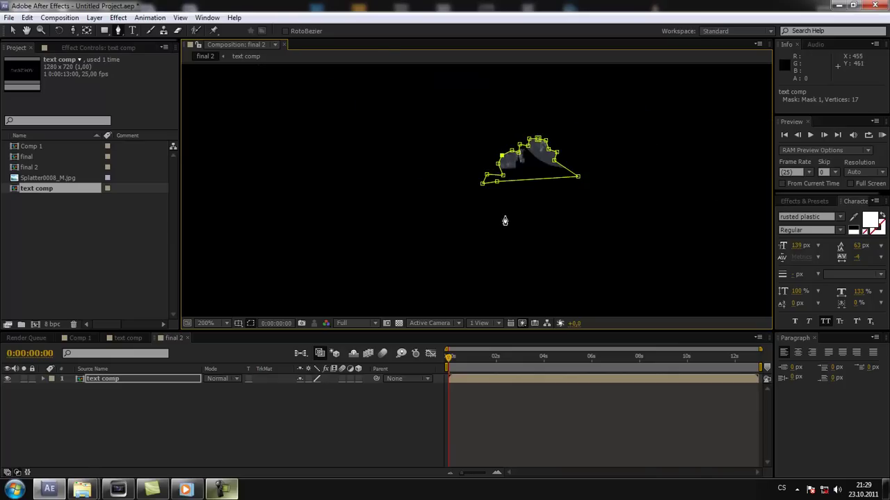
Set Mask 1's mode to None so the whole DESTROY title shows
left_click(137, 377)
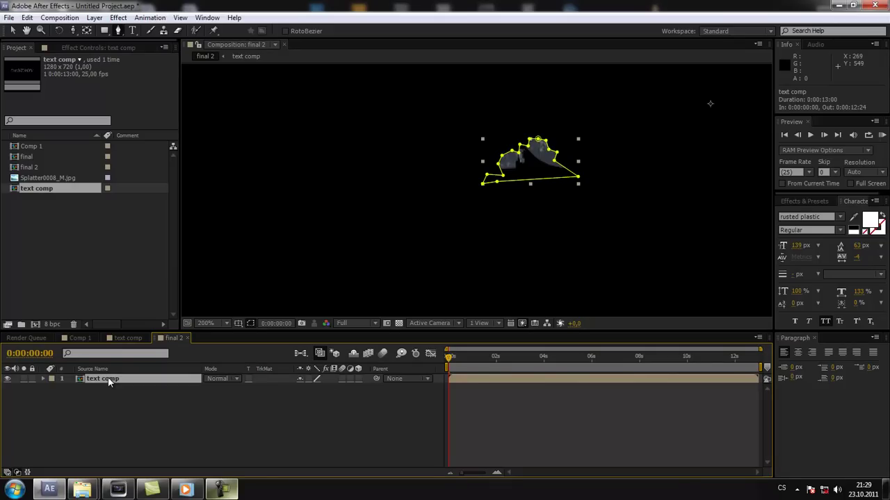
key("m")
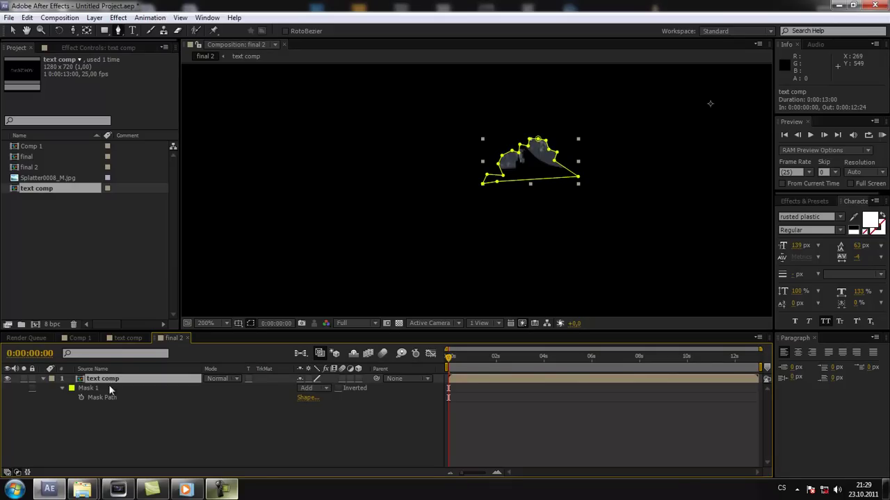
left_click(315, 389)
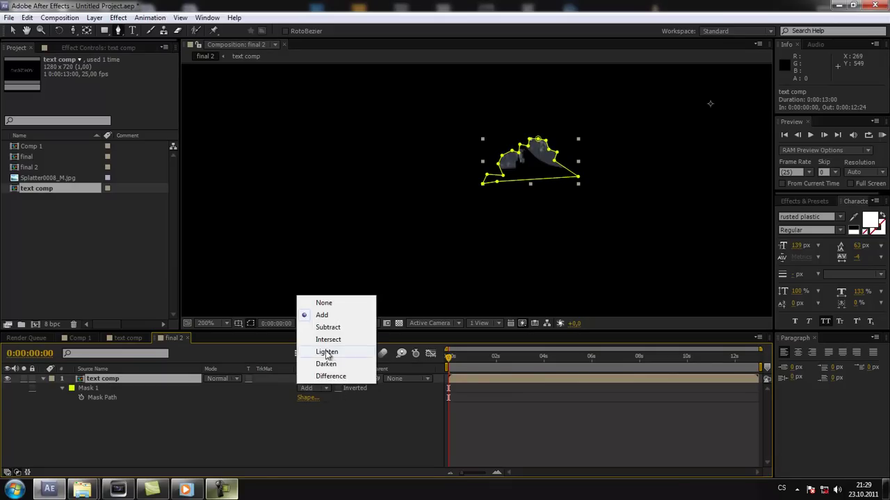
left_click(324, 303)
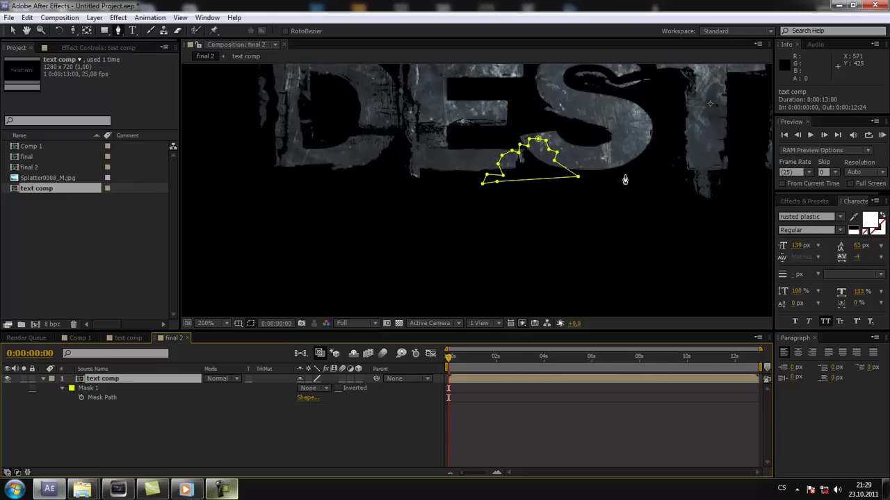
key("comma")
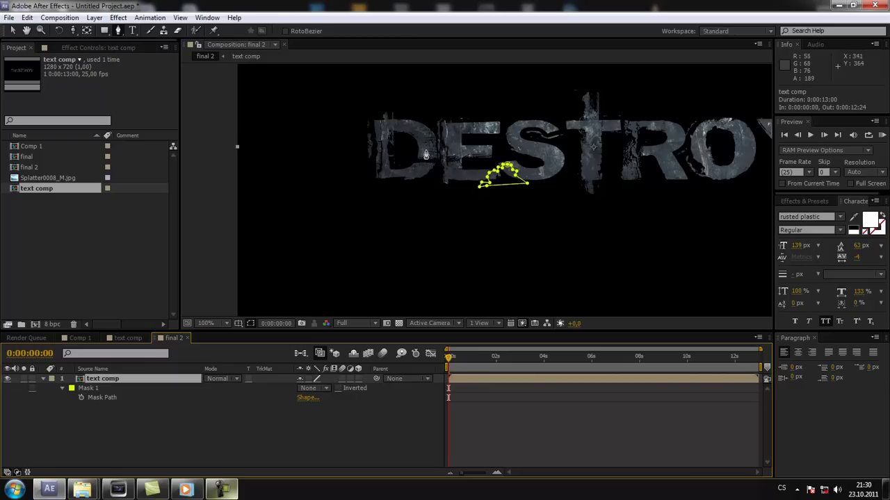
Draw a jagged Mask 2 shard around the D–E letters and set its mode to None
left_click(428, 158)
key("period")
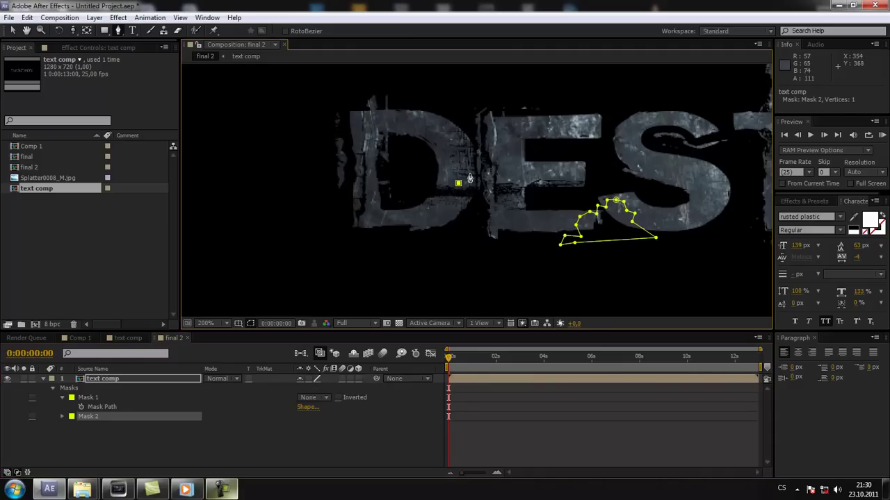
left_click(454, 174)
left_click(449, 161)
left_click(458, 150)
left_click(465, 165)
left_click(472, 174)
left_click(478, 150)
left_click(496, 156)
left_click(510, 175)
left_click(494, 173)
left_click(491, 184)
left_click(472, 192)
left_click(458, 183)
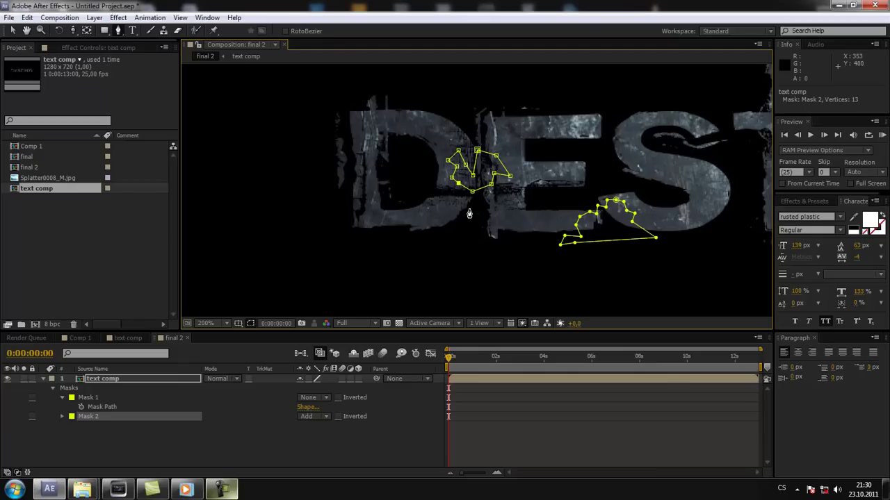
left_click(303, 417)
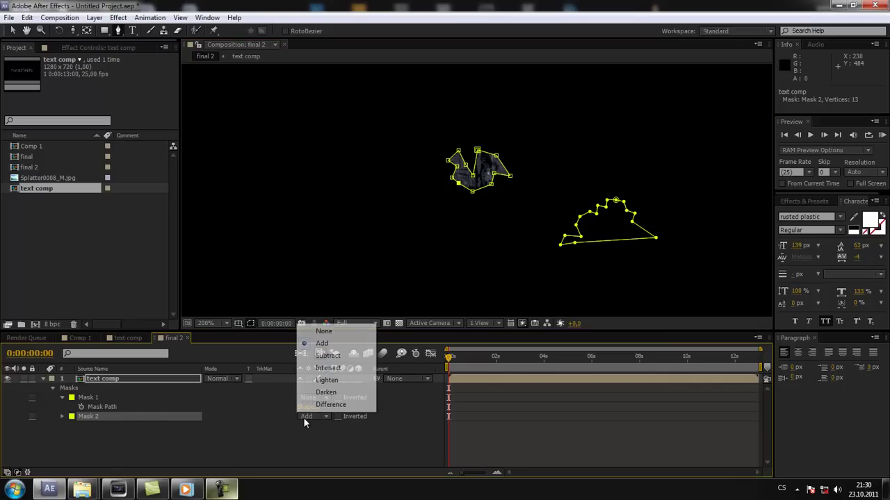
left_click(325, 335)
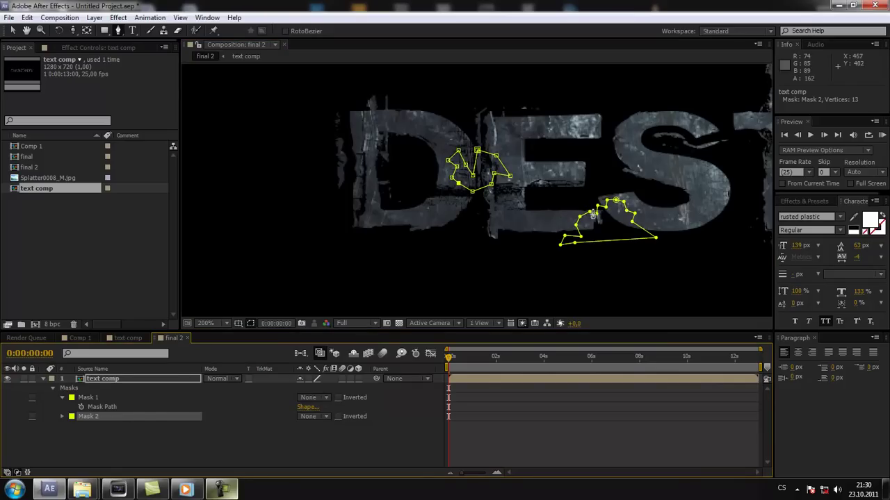
key("comma")
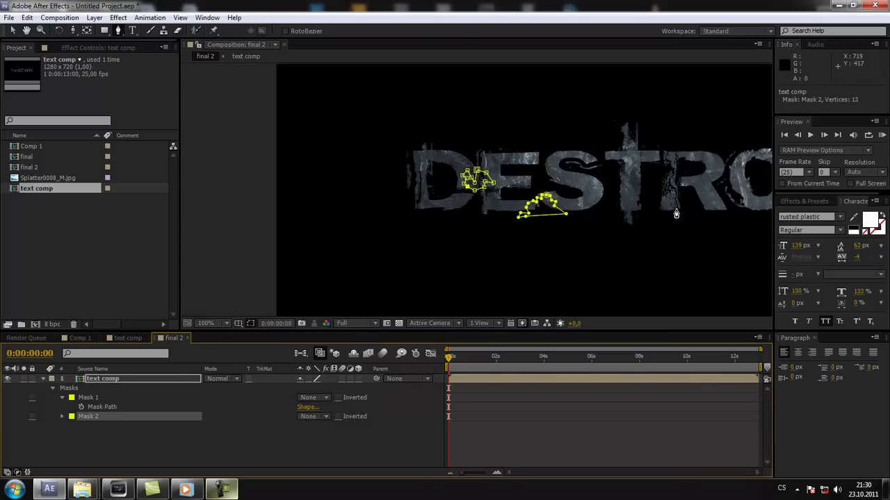
Draw a four-point rectangular Mask 3 over the top of the T, mode None
left_click(640, 167)
left_click(640, 141)
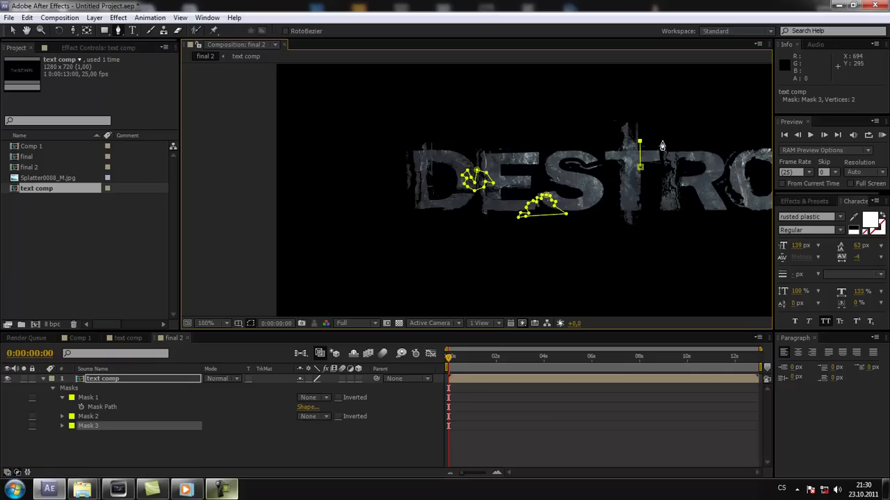
left_click(660, 141)
left_click(661, 166)
left_click(639, 167)
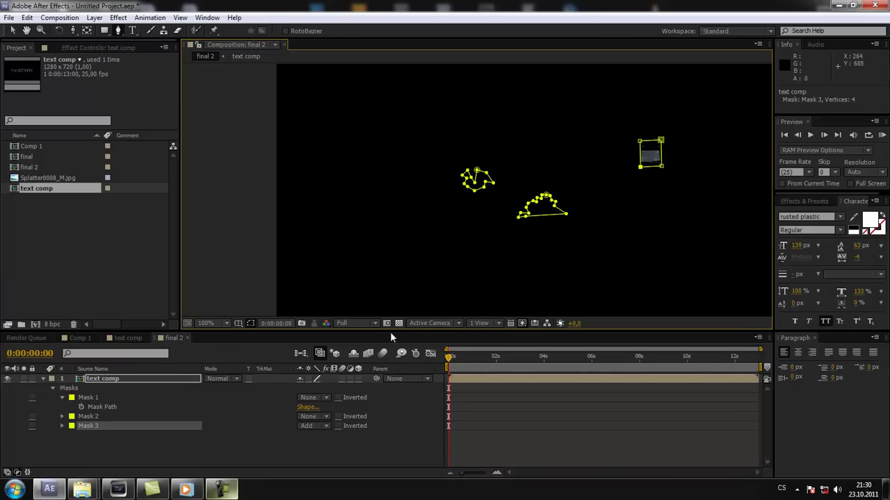
left_click(309, 425)
left_click(327, 340)
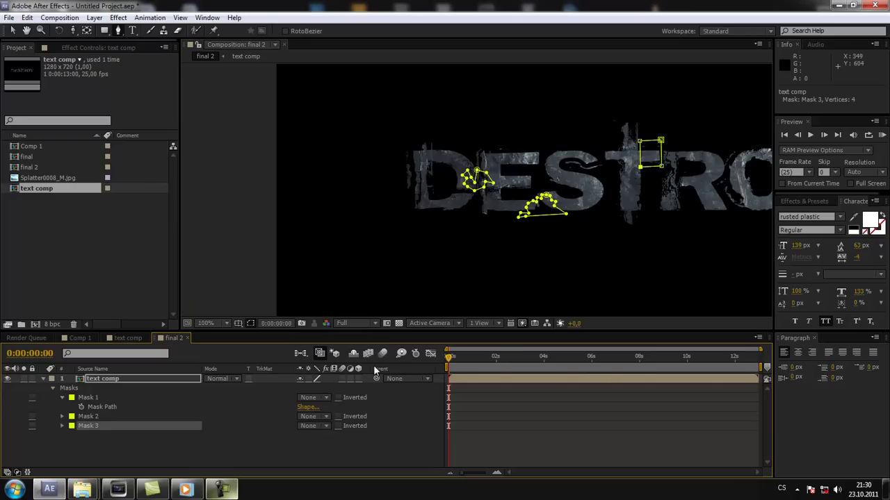
scroll(603, 224, "down", 1)
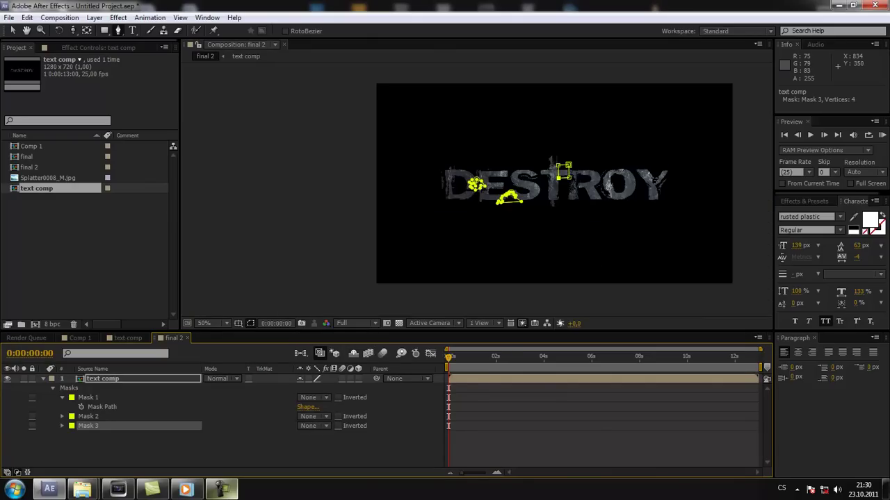
scroll(608, 181, "up", 2)
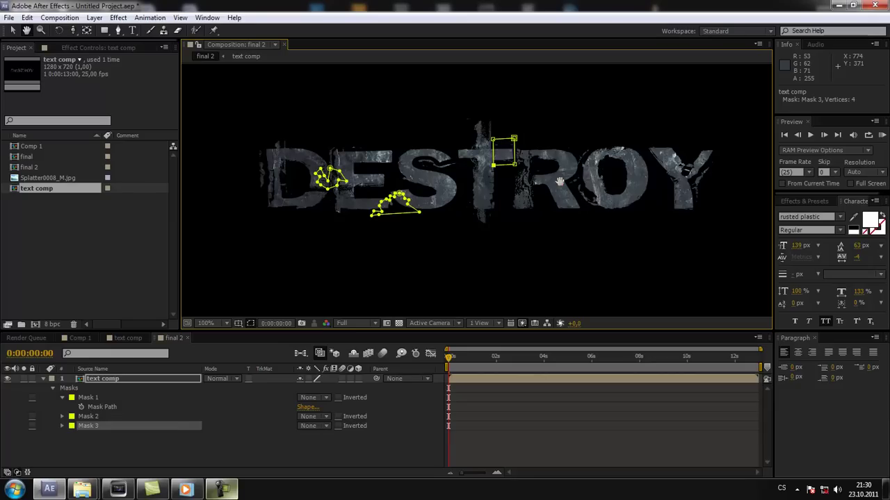
key("g")
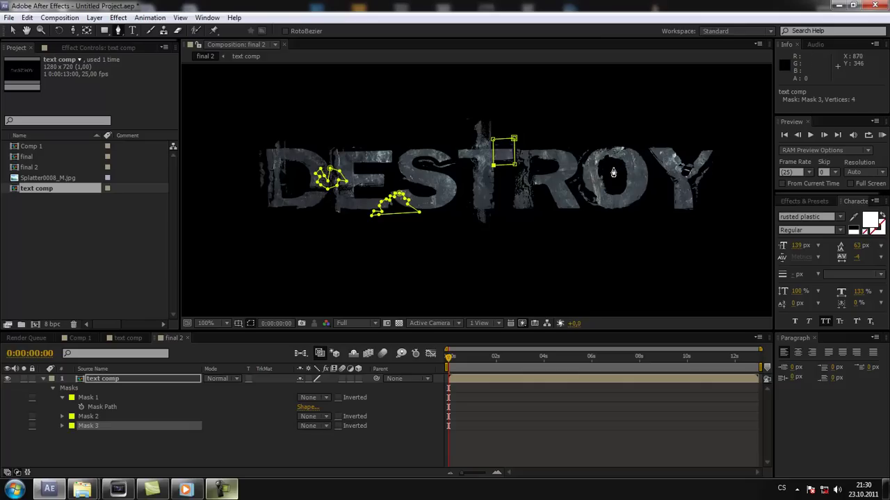
Draw a triangular Mask 4 over the O and set its mode to None
left_click(612, 169)
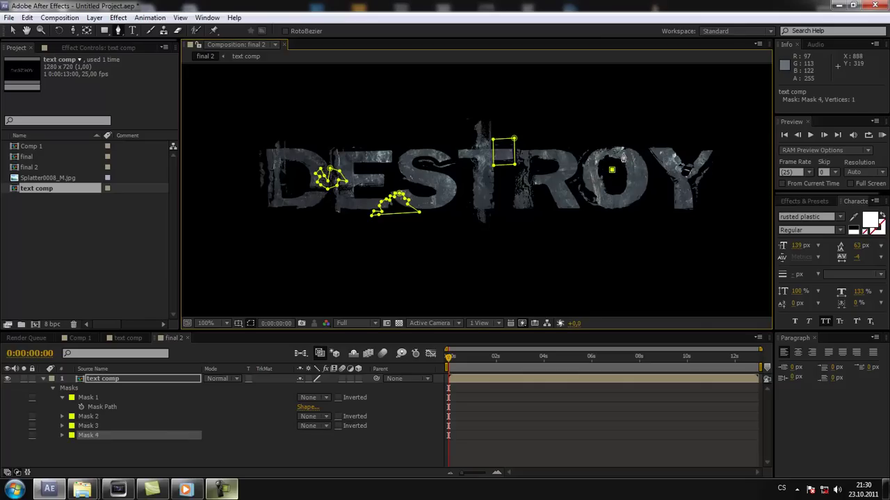
left_click(624, 150)
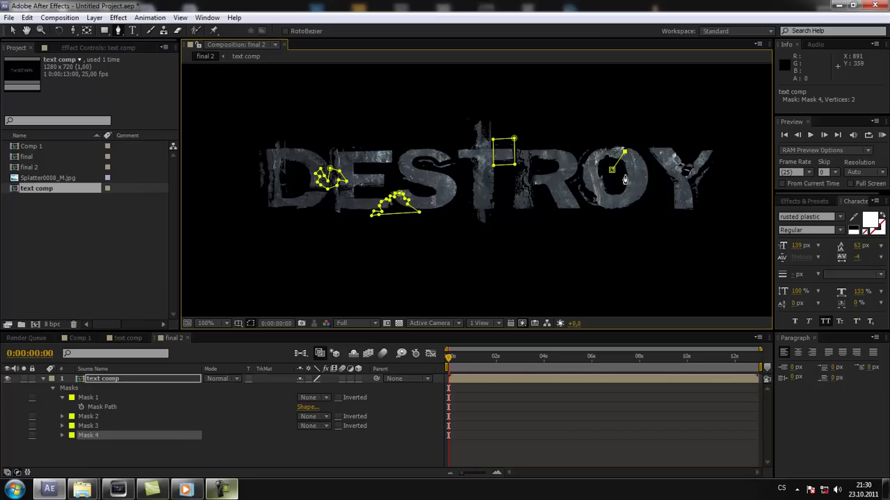
left_click(624, 175)
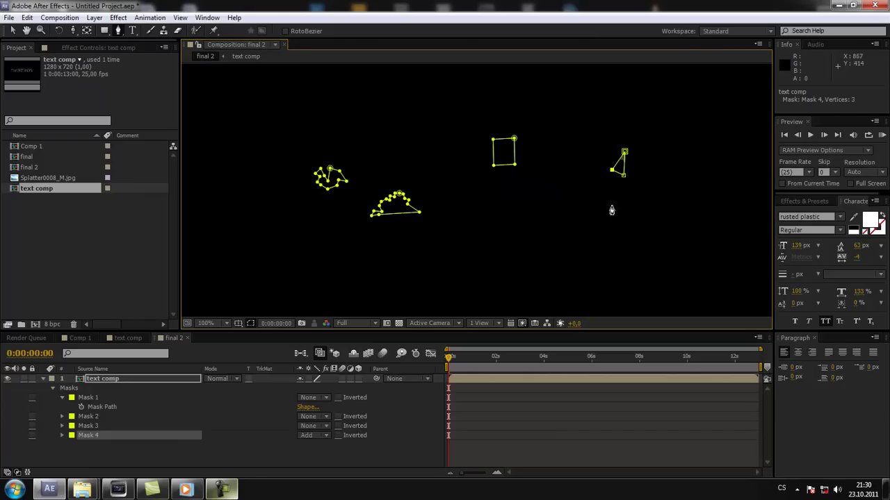
left_click(306, 435)
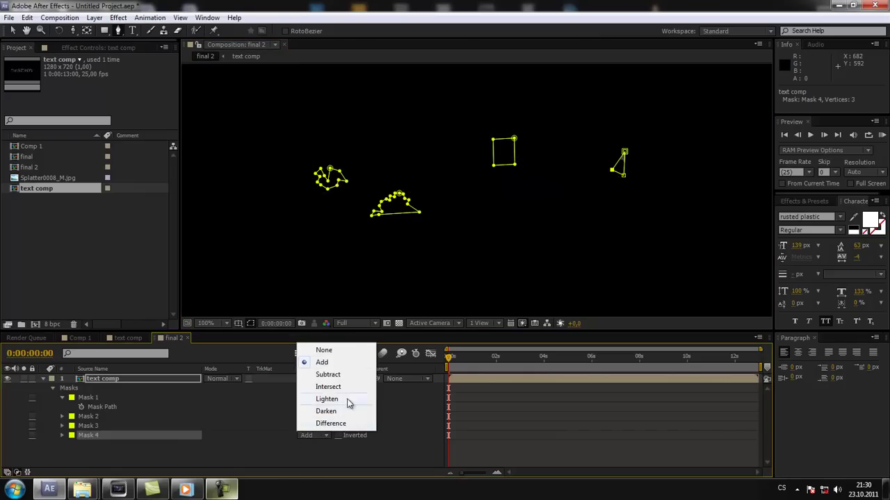
left_click(314, 294)
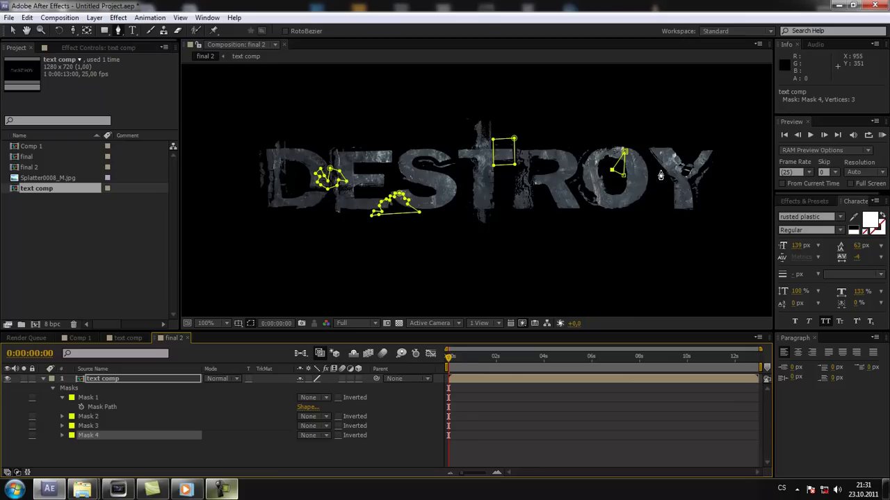
Draw a triangular Mask 5 over the Y, set it to None, and collapse the Masks
left_click(654, 171)
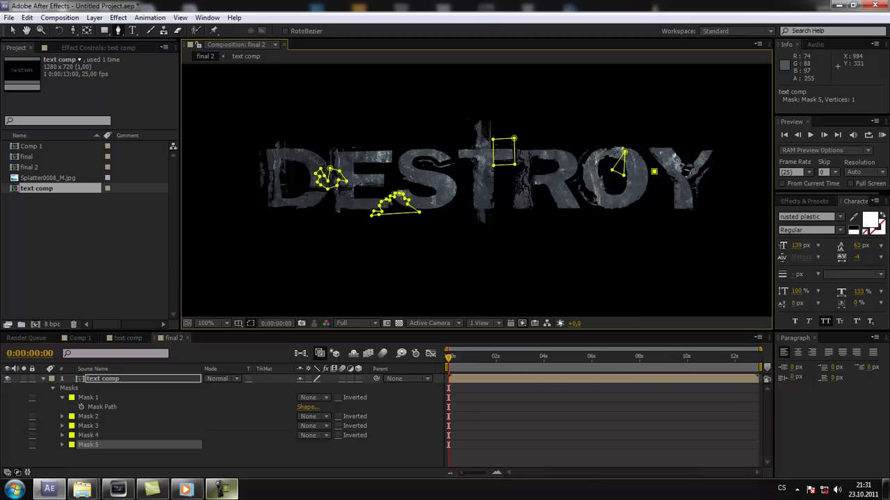
left_click(678, 142)
left_click(667, 180)
left_click(654, 171)
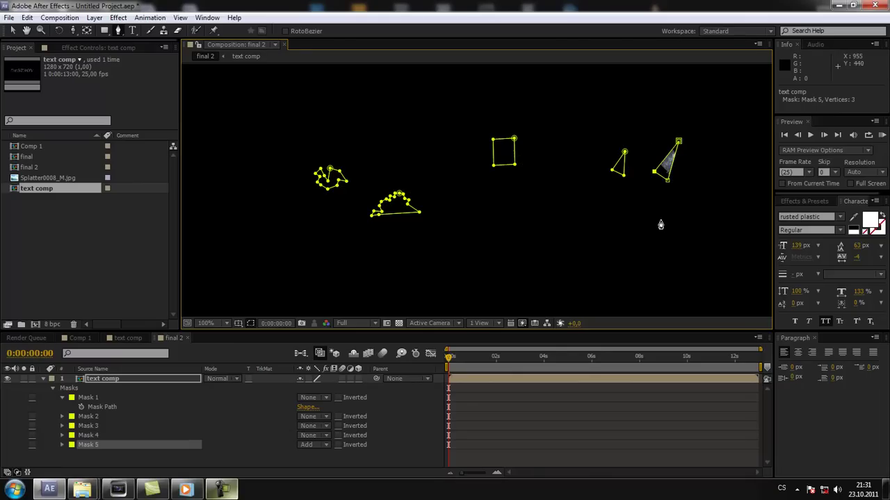
left_click(310, 400)
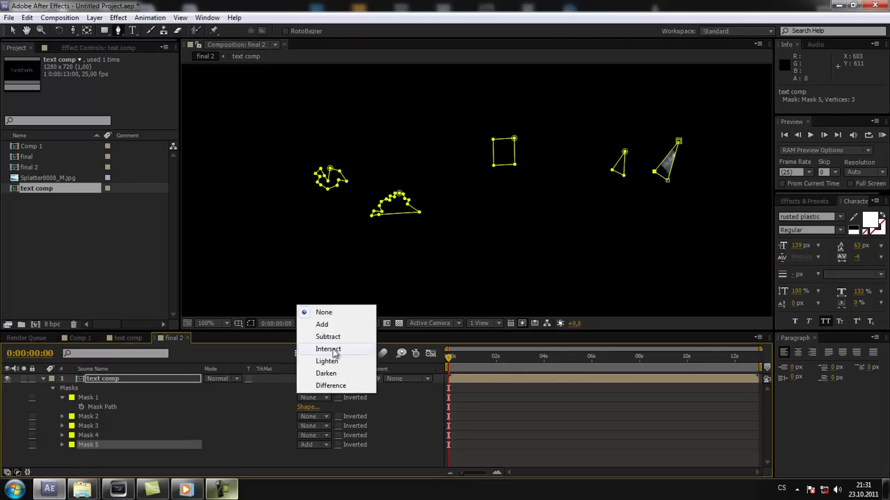
left_click(310, 444)
left_click(333, 359)
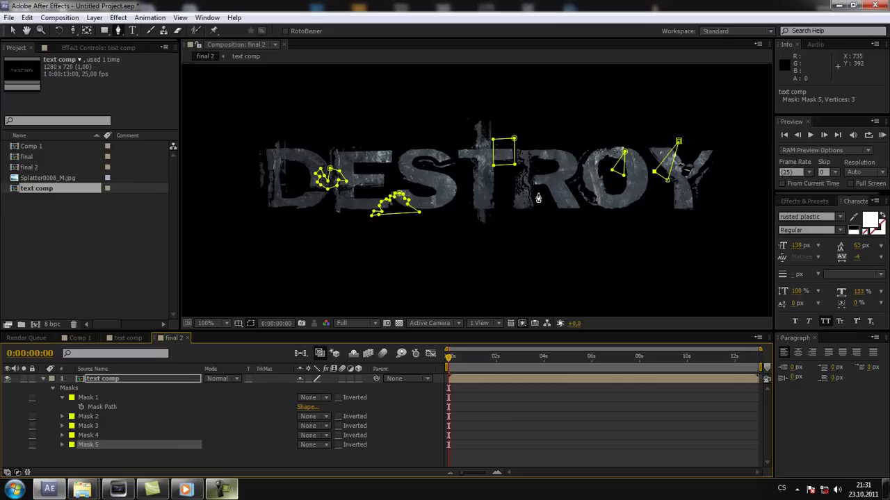
key("comma")
key("period")
left_click(45, 379)
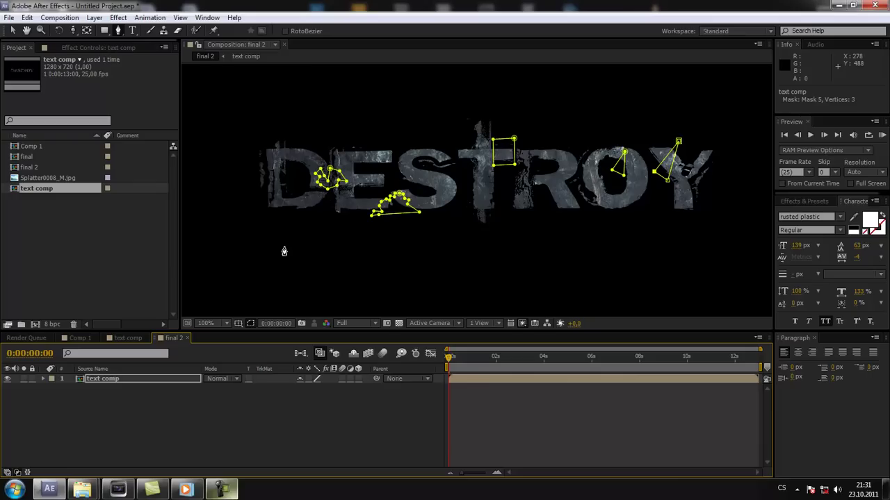
Set Masks 1–5 on the text comp layer to Add mode
left_click(99, 379)
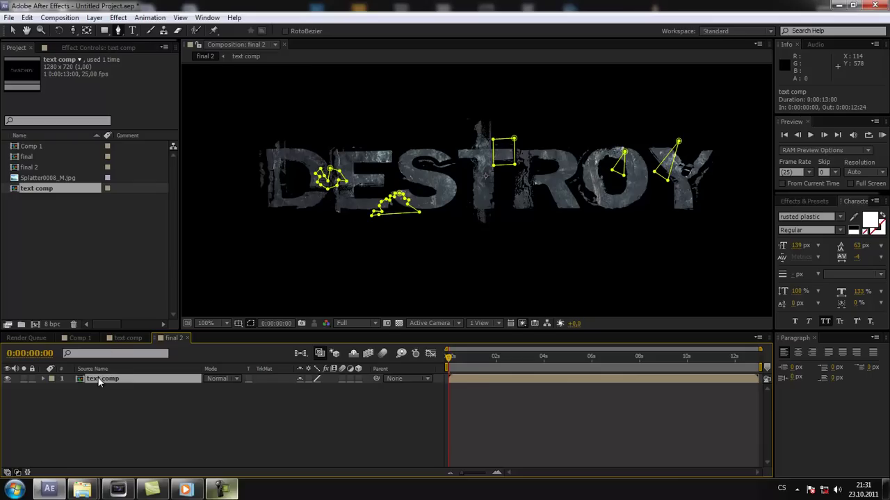
key("m")
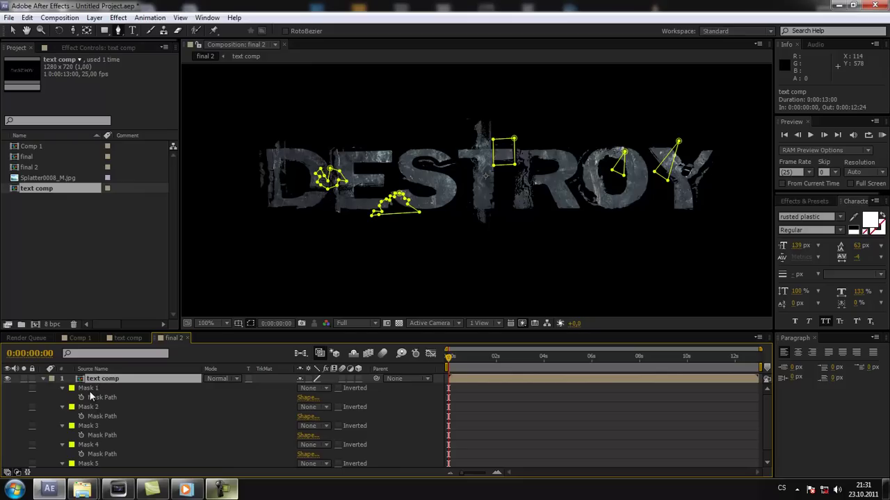
left_click(88, 387)
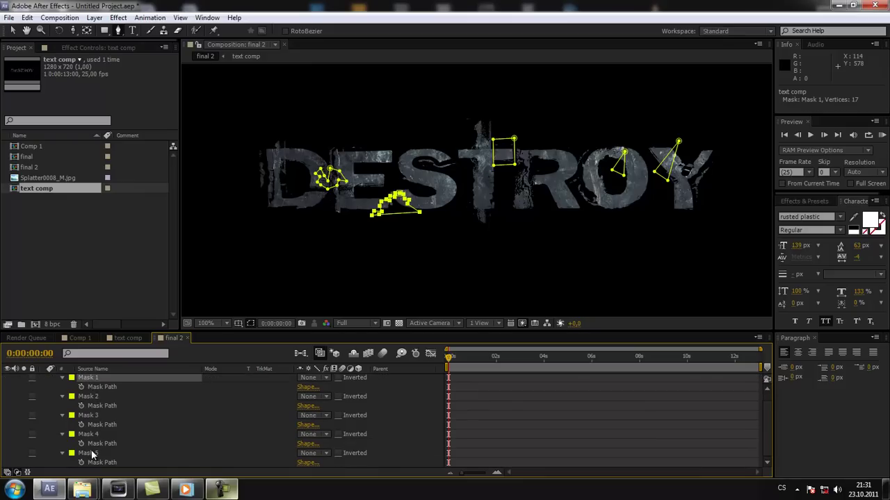
left_click(90, 454, "shift")
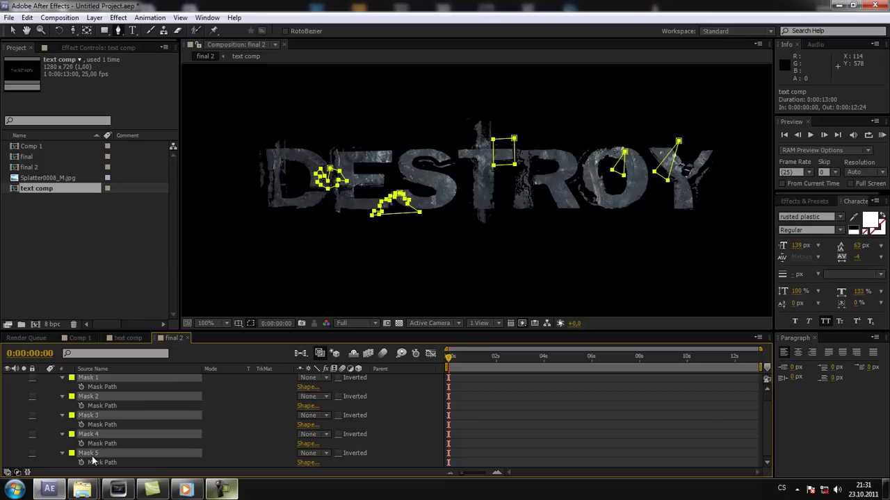
left_click(318, 454)
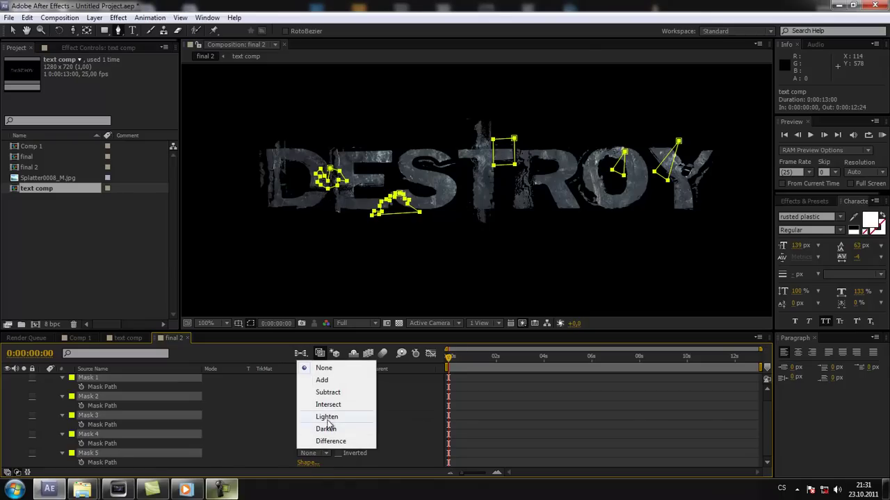
left_click(321, 380)
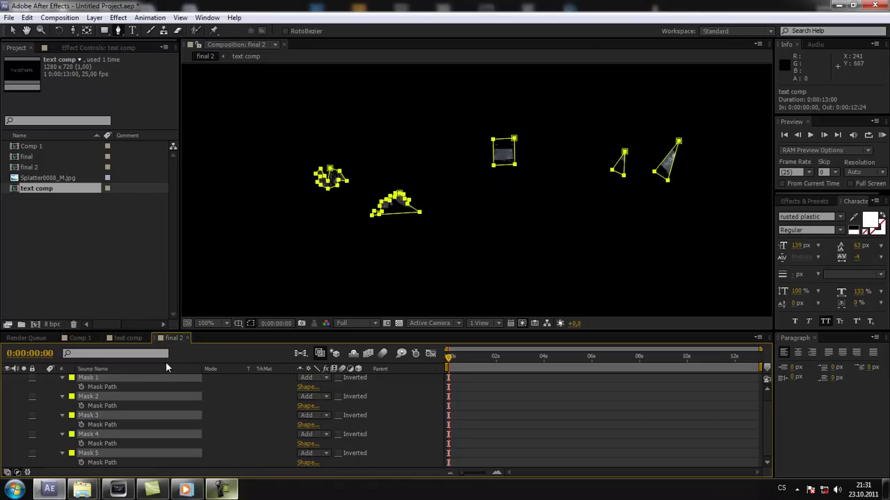
scroll(225, 395, "up", 1)
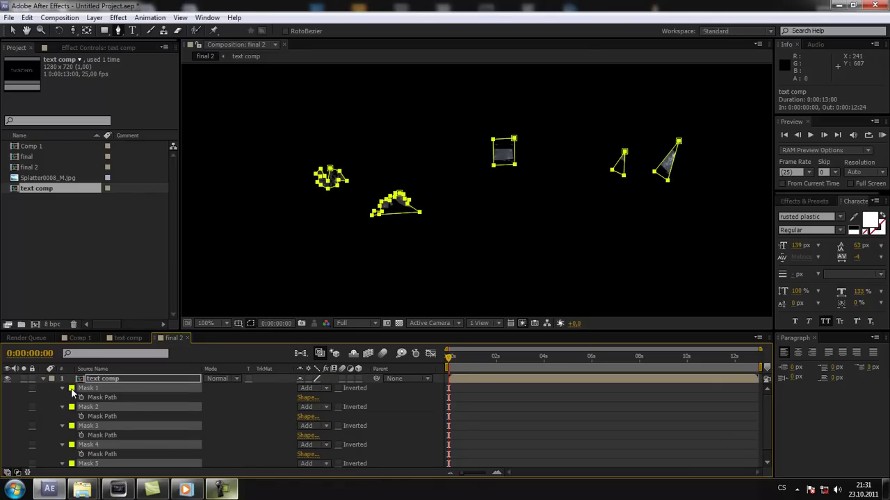
Collapse the masks and duplicate the text comp layer with Ctrl+D, expanding the copy's masks
left_click(103, 378)
left_click(43, 379)
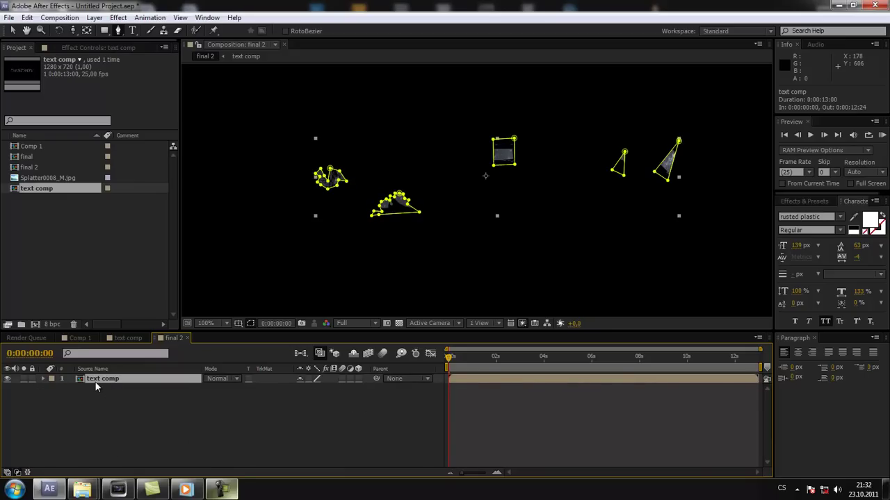
key("ctrl+d")
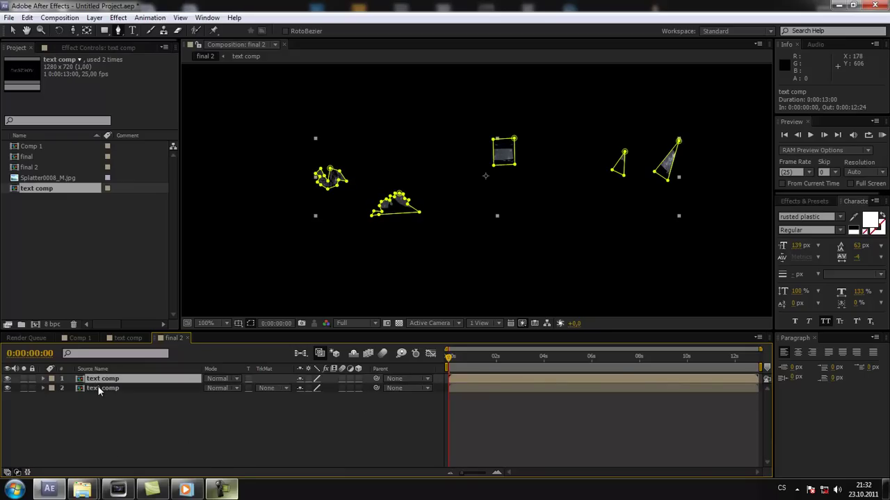
left_click(99, 391)
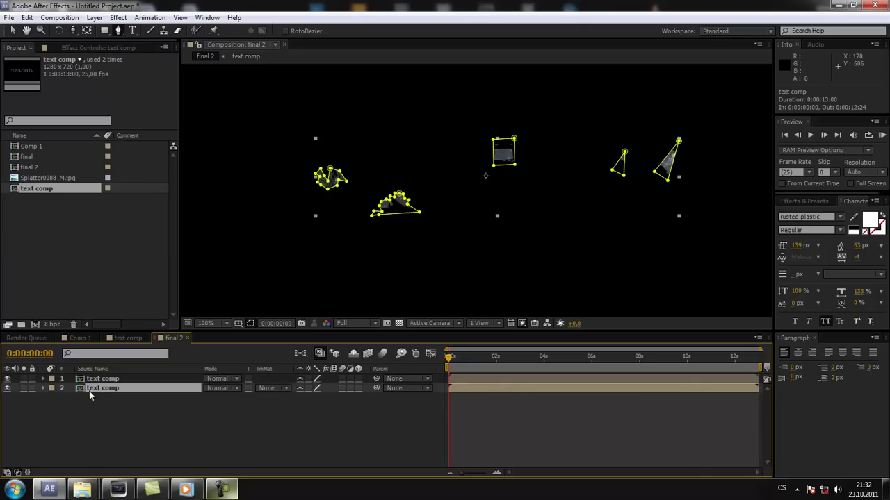
left_click(42, 388)
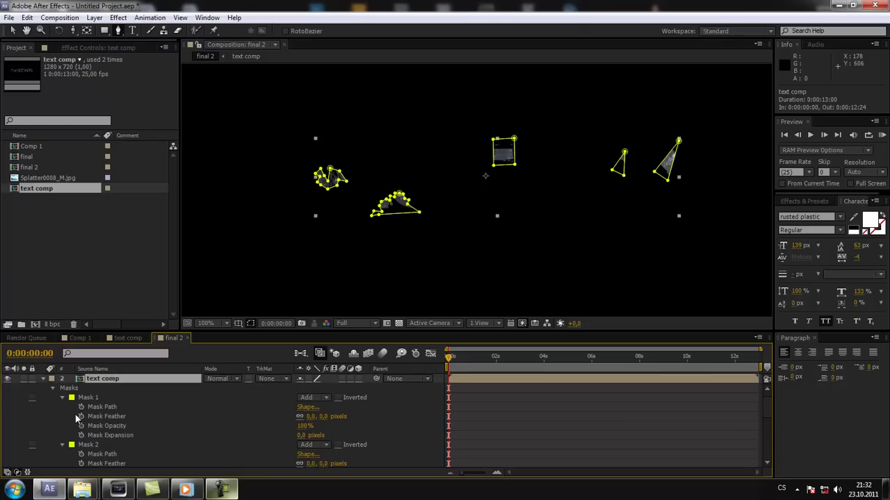
key("ctrl+d")
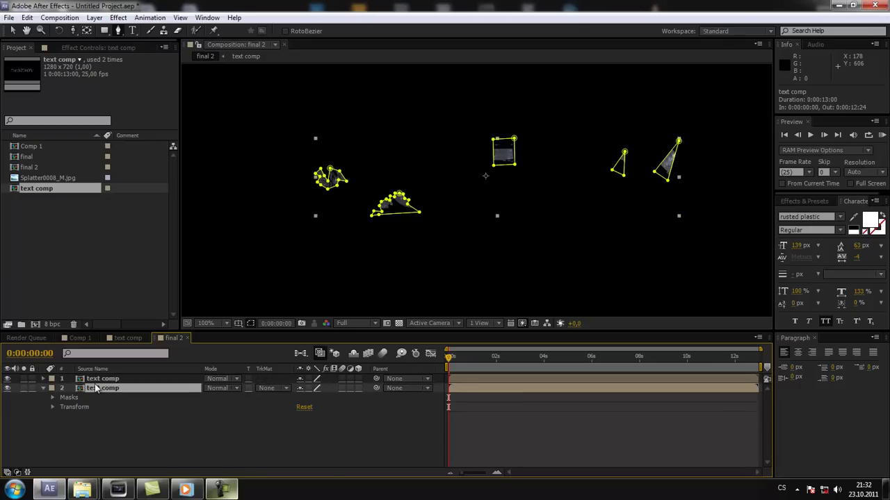
Set Masks 1–5 on the duplicate layer to Subtract and collapse its mask list
key("m")
left_click(88, 398)
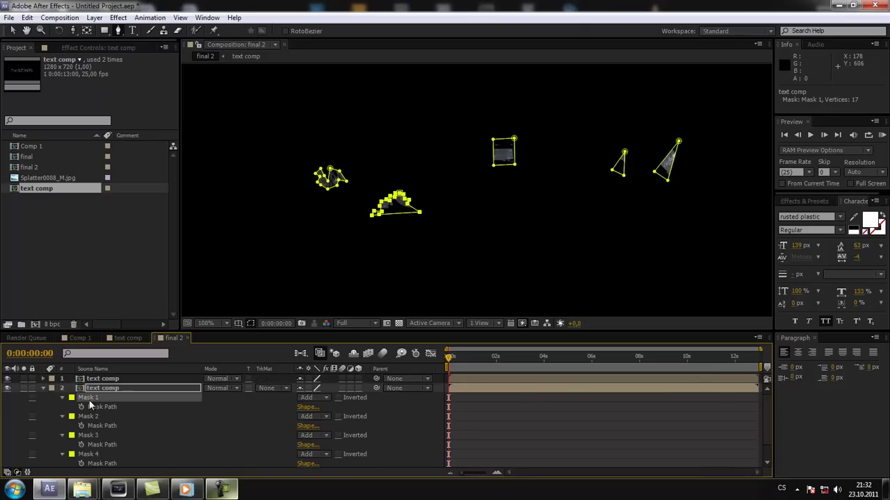
scroll(88, 403, "down", 1)
left_click(86, 453, "shift")
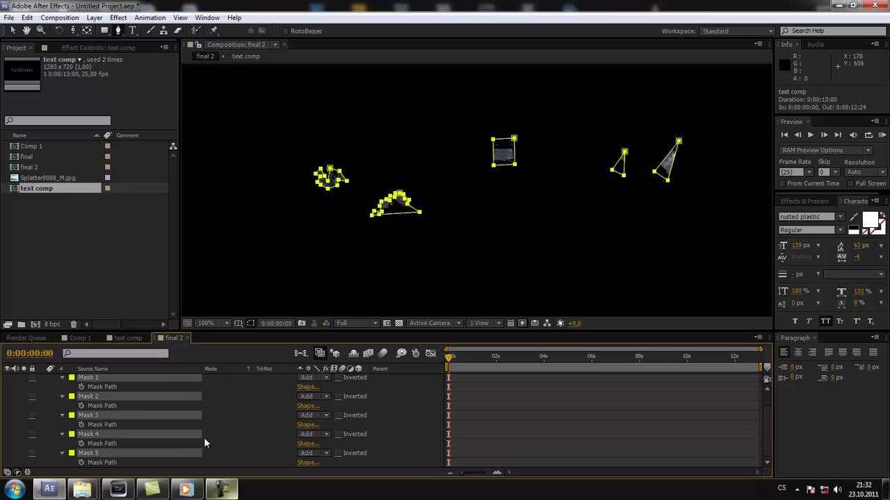
left_click(312, 377)
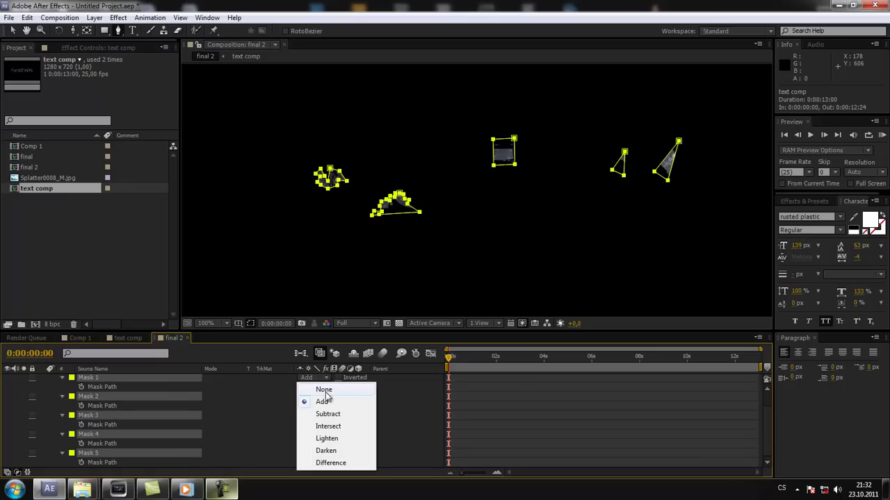
left_click(325, 417)
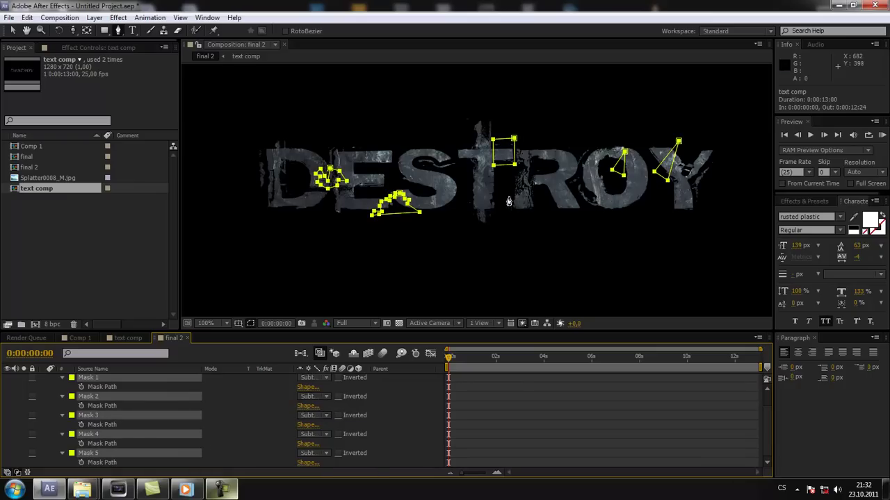
scroll(104, 386, "up", 2)
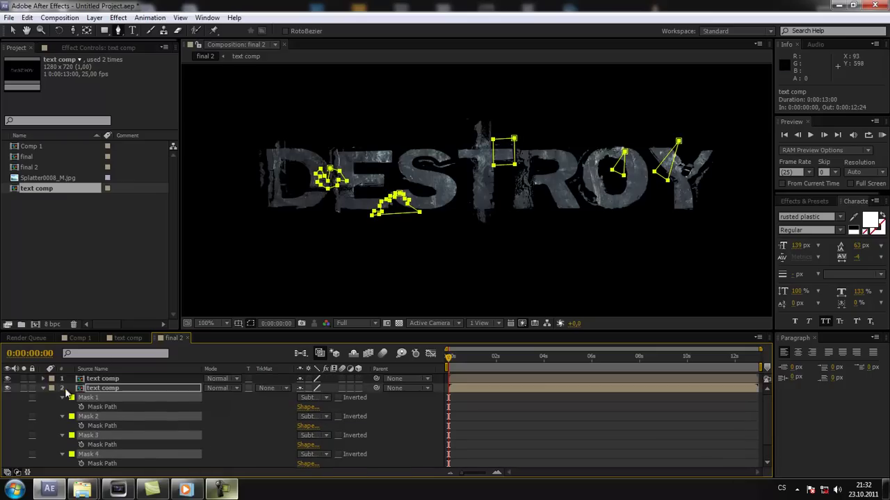
left_click(42, 388)
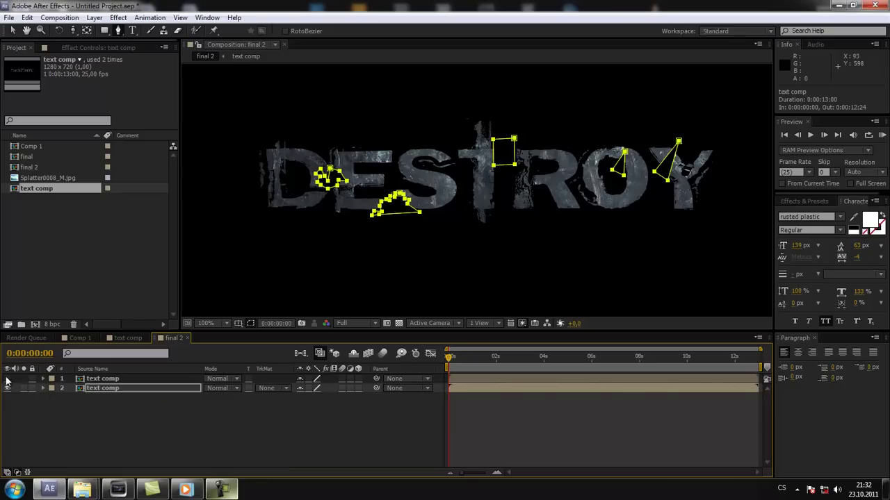
Hide the mask outlines and toggle layer visibility to compare the shards and holed text
left_click(251, 323)
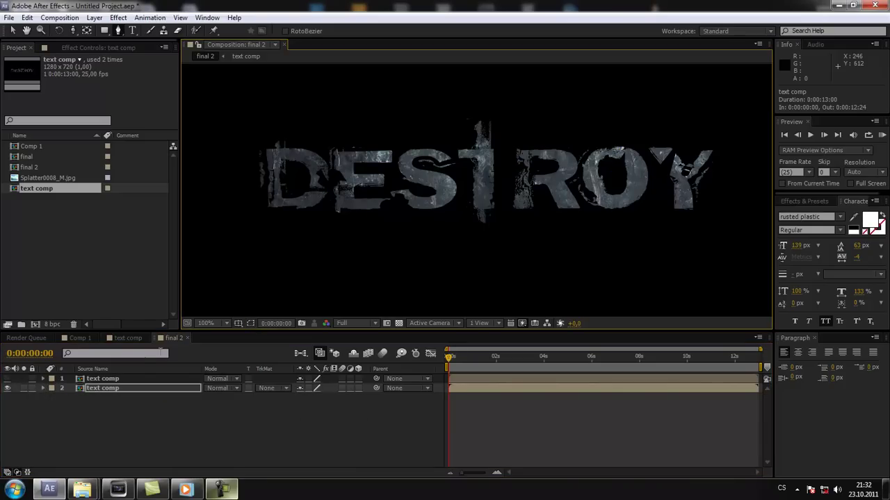
left_click(9, 389)
left_click(8, 378)
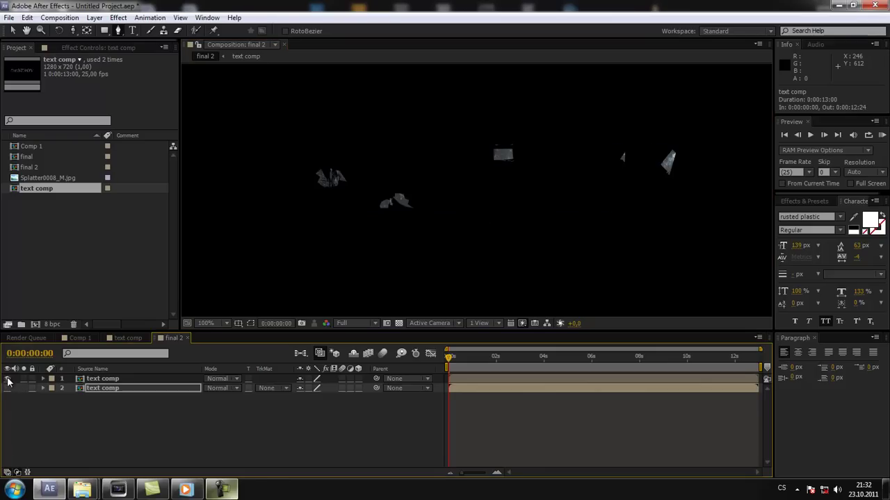
left_click(9, 388)
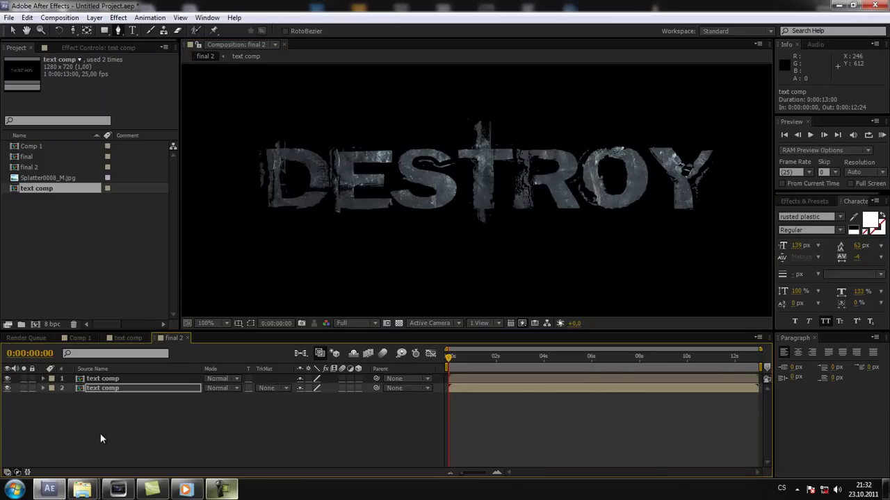
Rename the second layer to 'text s dirama'
left_click(102, 388)
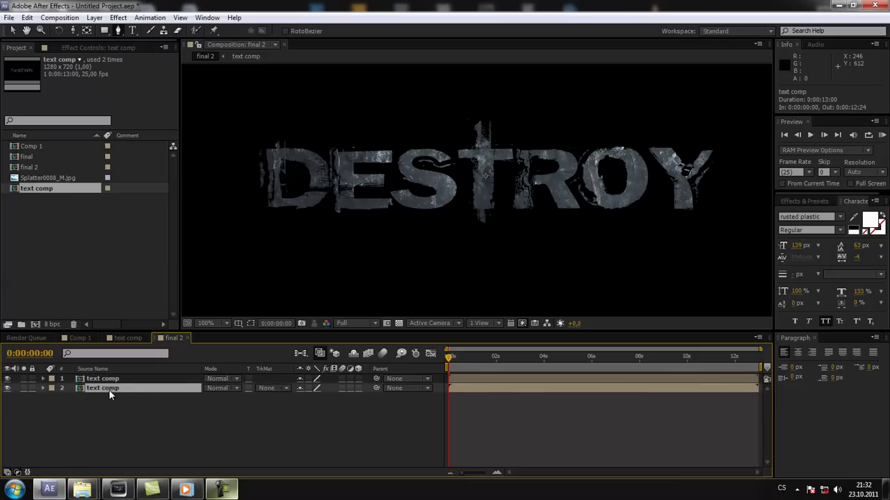
key("Return")
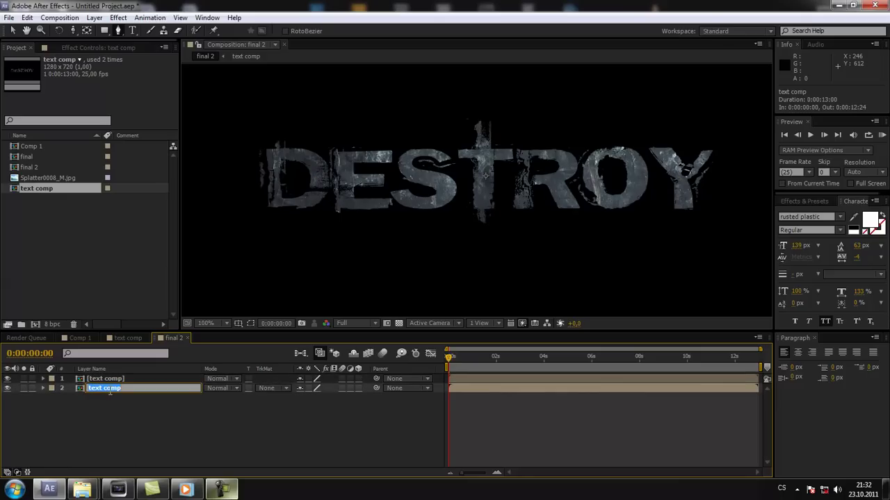
type("tex")
left_click(99, 381)
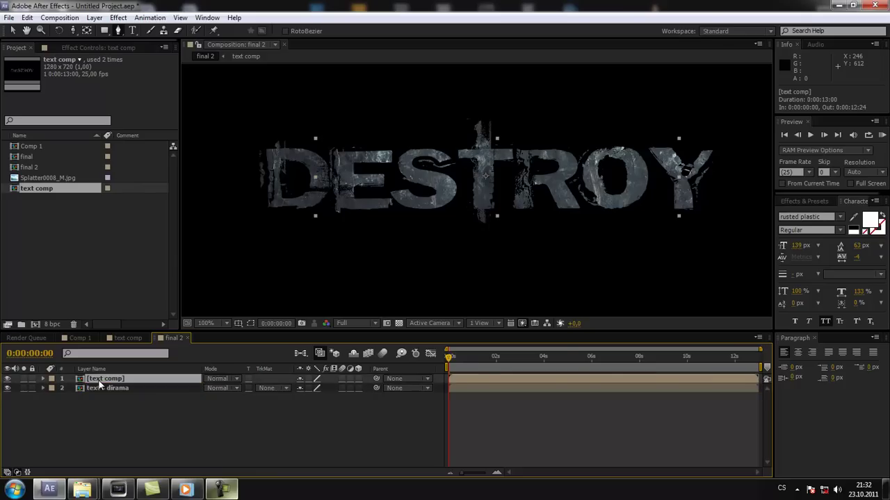
Rename the top shard layer to 'kousky' and leave it selected
key("Return")
type("kousky")
left_click(106, 425)
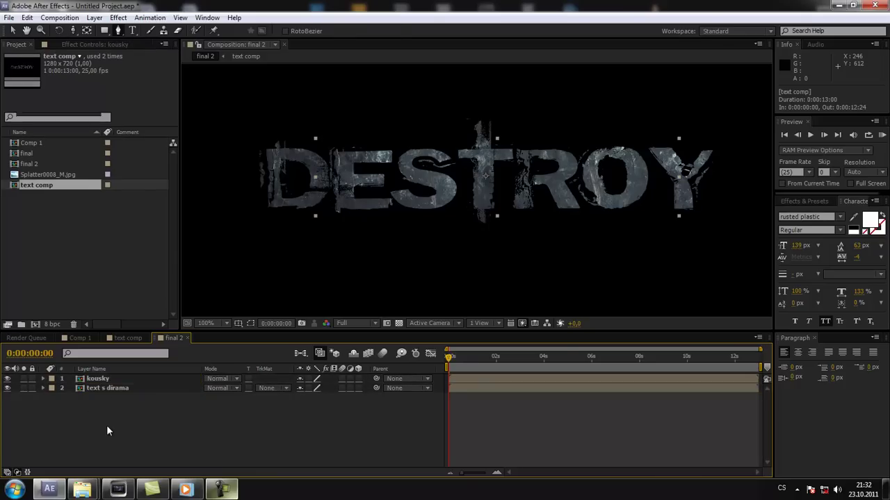
left_click(107, 381)
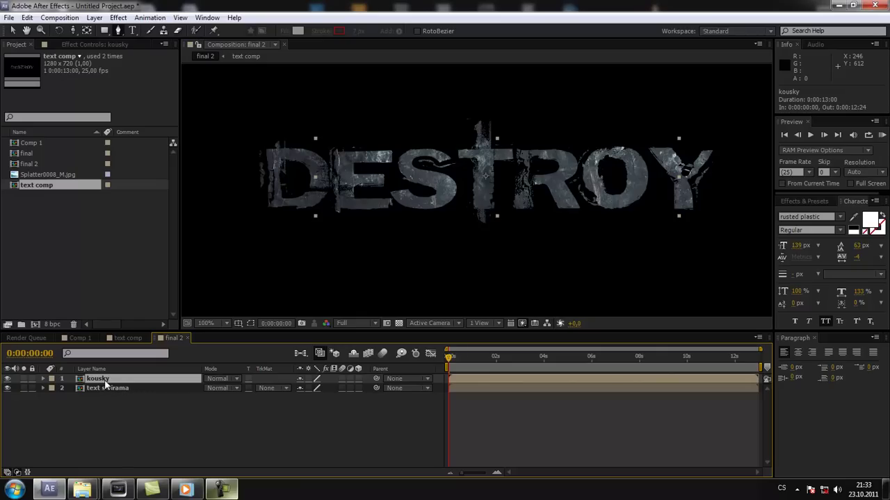
left_click(94, 390)
left_click(104, 379)
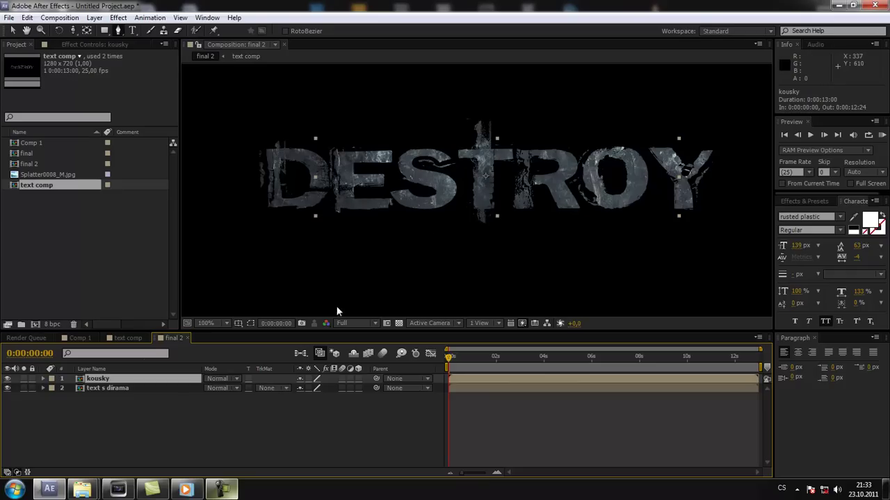
left_click(91, 386)
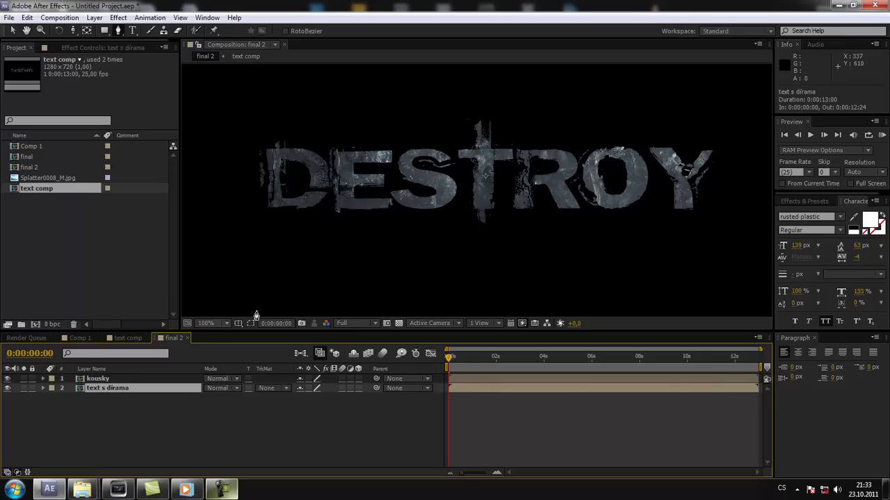
left_click(132, 379)
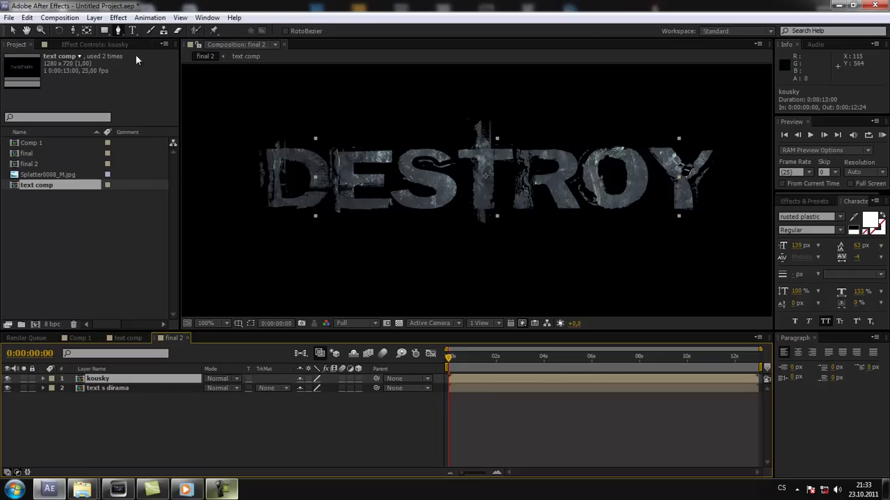
Apply CC Pixel Polly from Effect > Simulation to kousky and bring up Effects & Presets
left_click(118, 18)
mouse_move(179, 123)
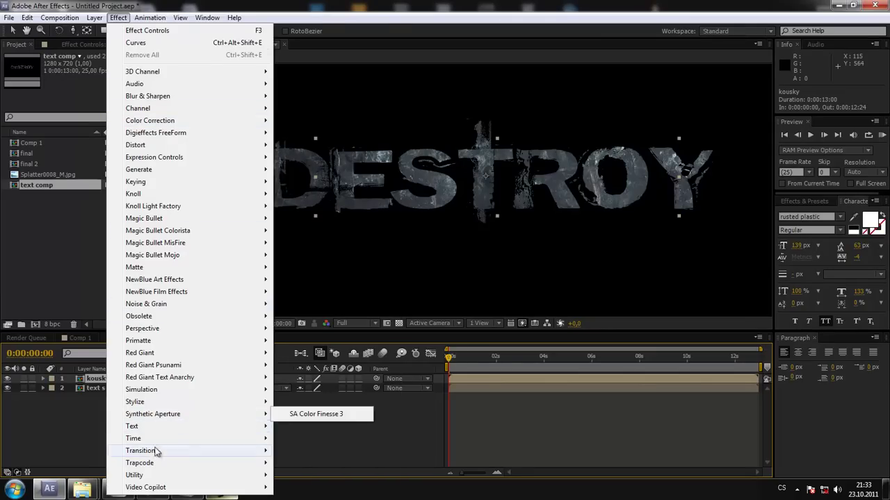
mouse_move(154, 453)
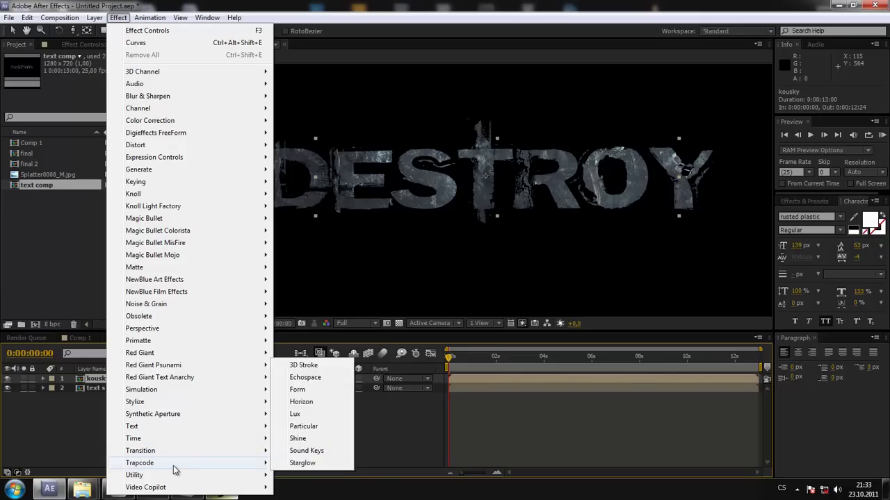
mouse_move(176, 396)
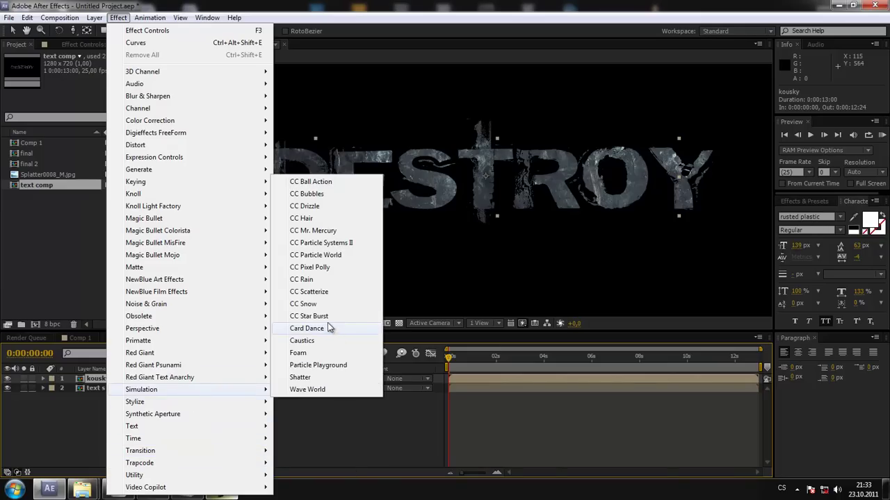
left_click(320, 269)
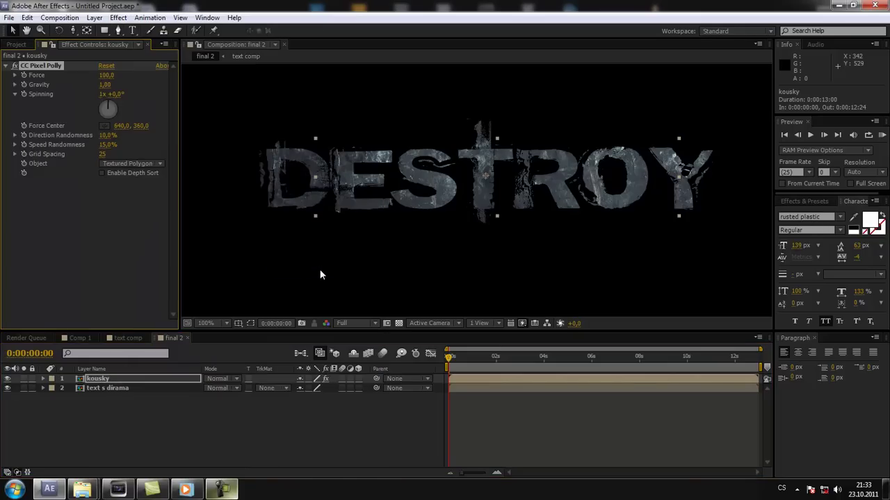
left_click(800, 201)
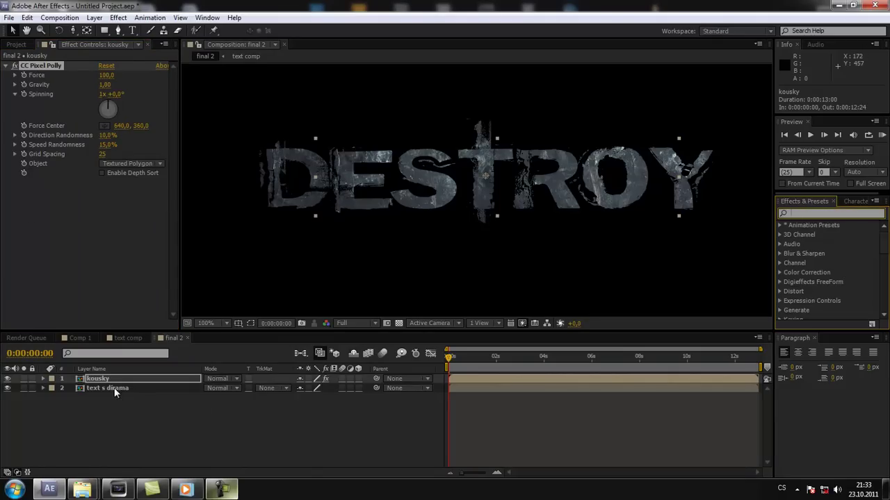
Set CC Pixel Polly's Force to 0
left_click(98, 382)
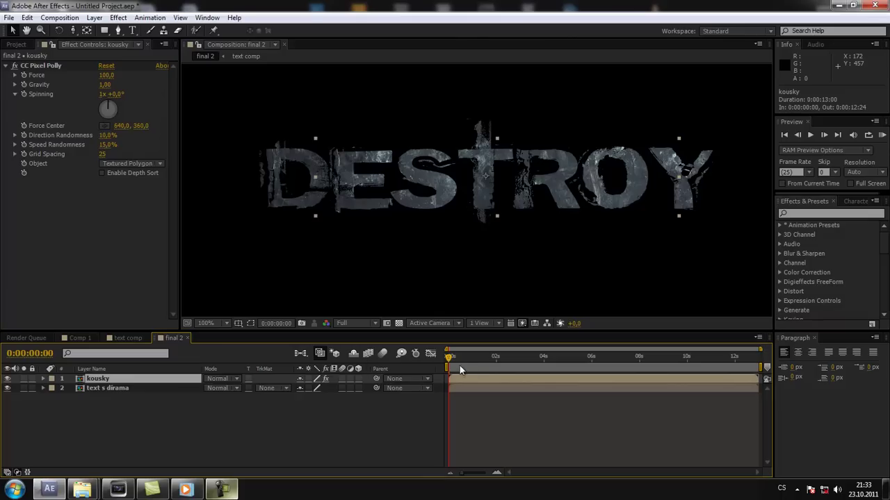
left_click_drag(448, 360, 448, 358)
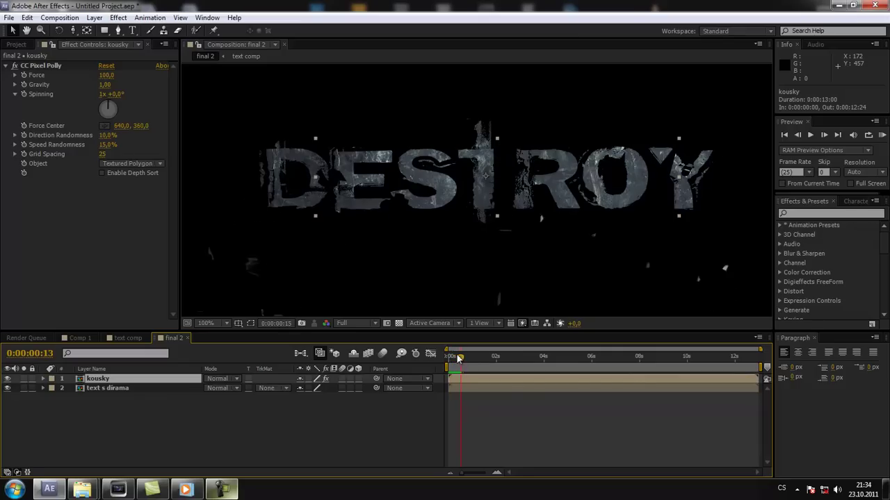
left_click(106, 75)
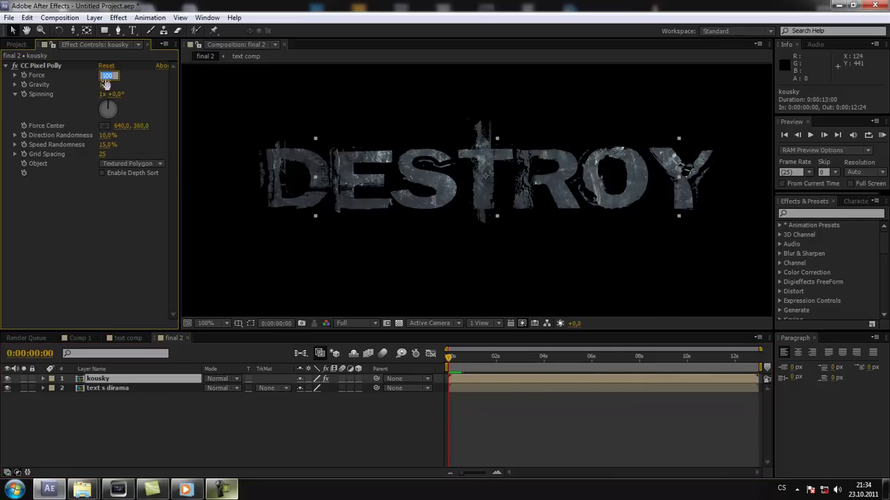
type("0")
key("Return")
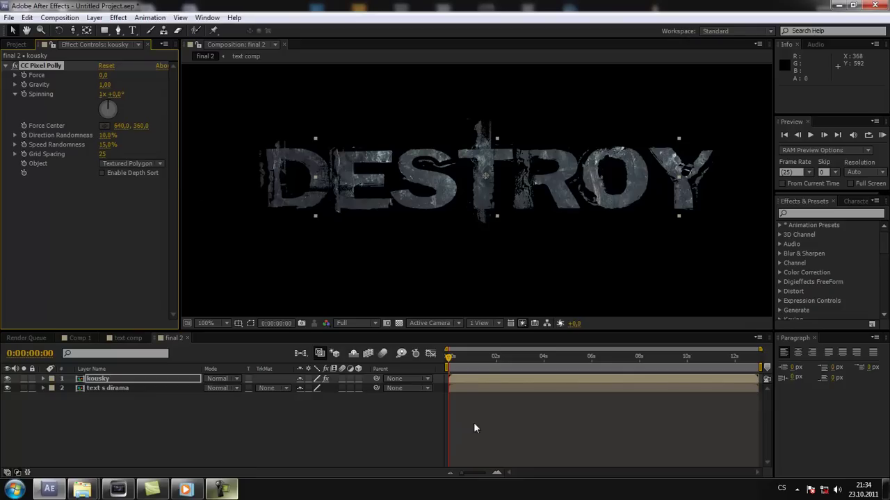
Scrub through the falling pieces and lower Gravity to 0.70 so they fall slower
left_click_drag(449, 357, 460, 355)
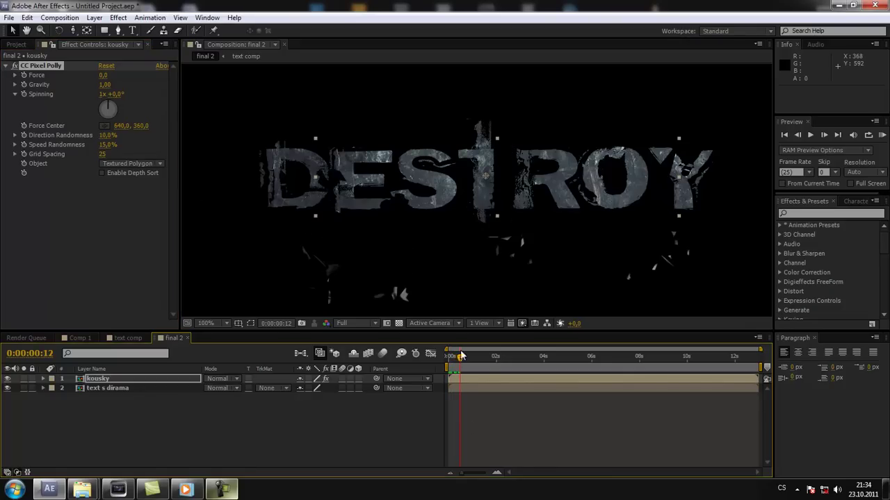
scroll(491, 294, "down", 2)
left_click_drag(461, 358, 458, 360)
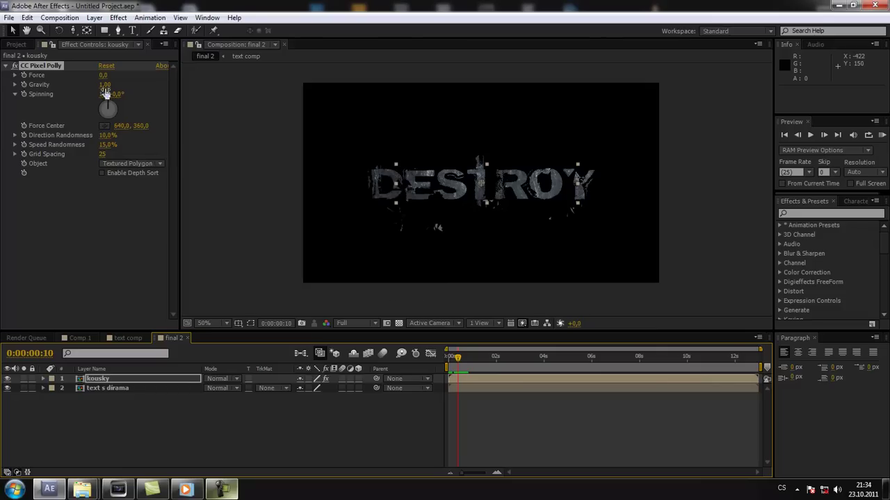
scroll(440, 224, "up", 2)
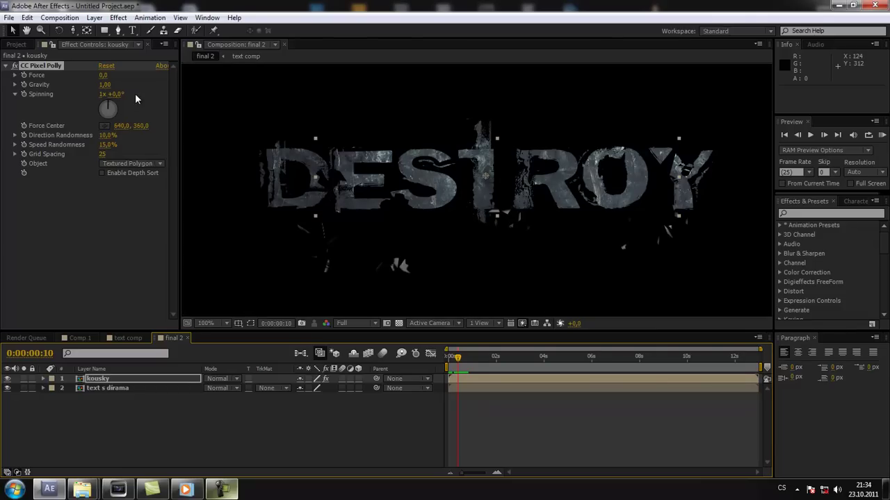
left_click_drag(106, 85, 87, 86)
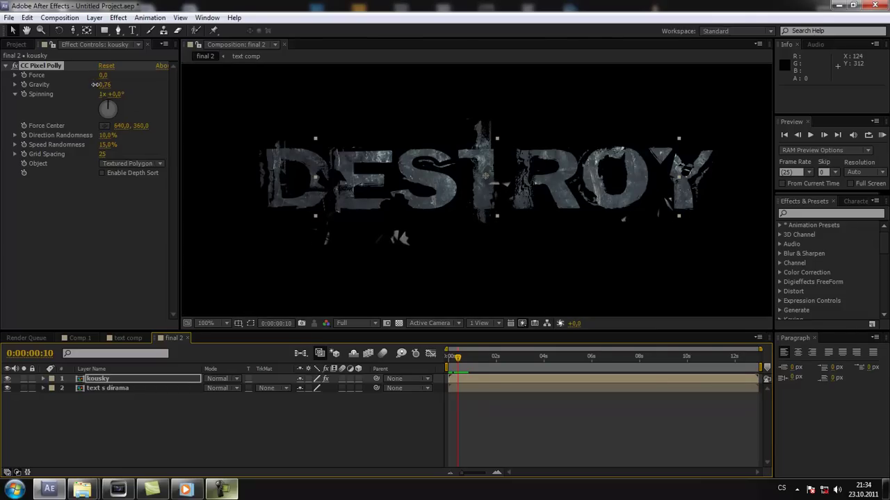
Scrub ahead from the start and RAM-preview the shatter with numpad 0
key("Home")
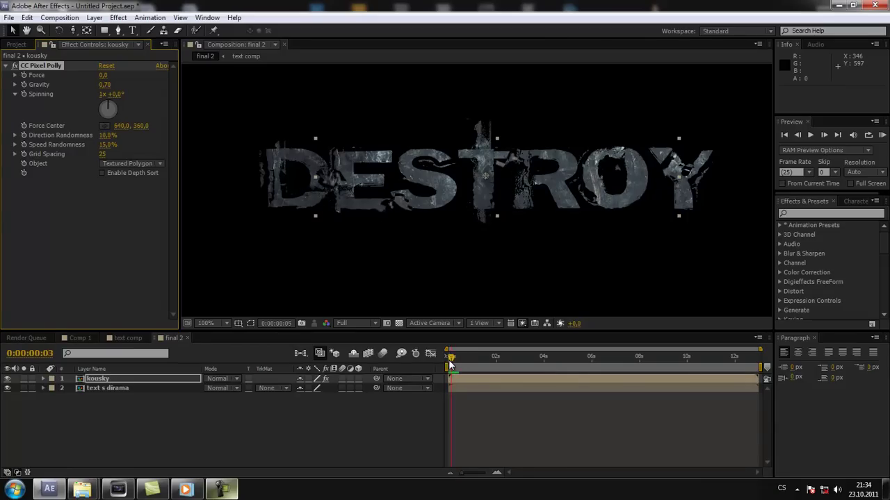
left_click_drag(445, 364, 470, 366)
scroll(476, 285, "down", 2)
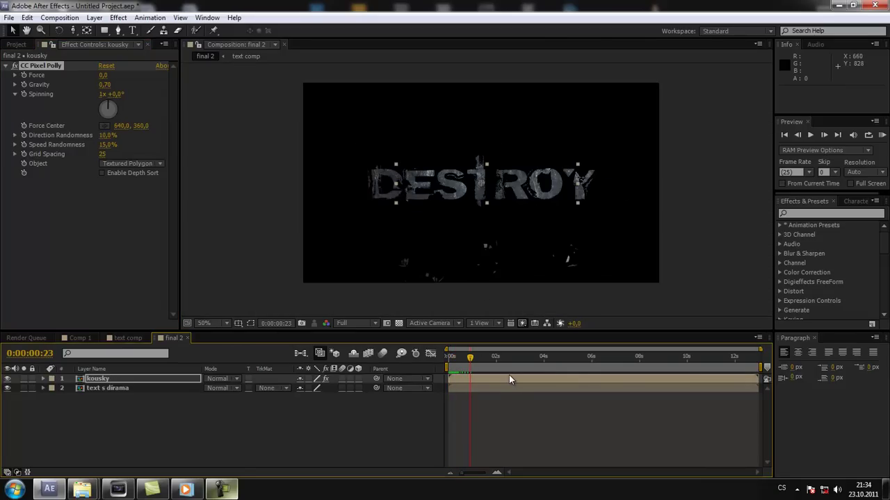
key("KP_0")
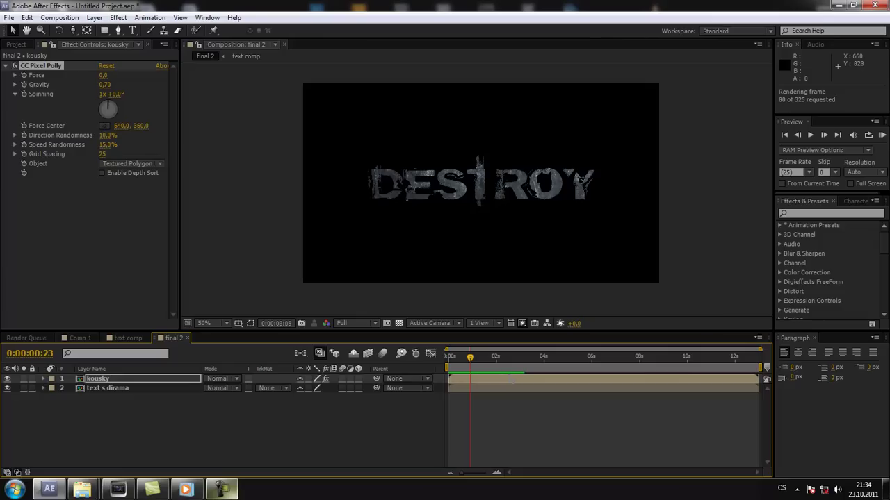
Stop the preview and lower CC Pixel Polly's Grid Spacing to 9
left_click(509, 379)
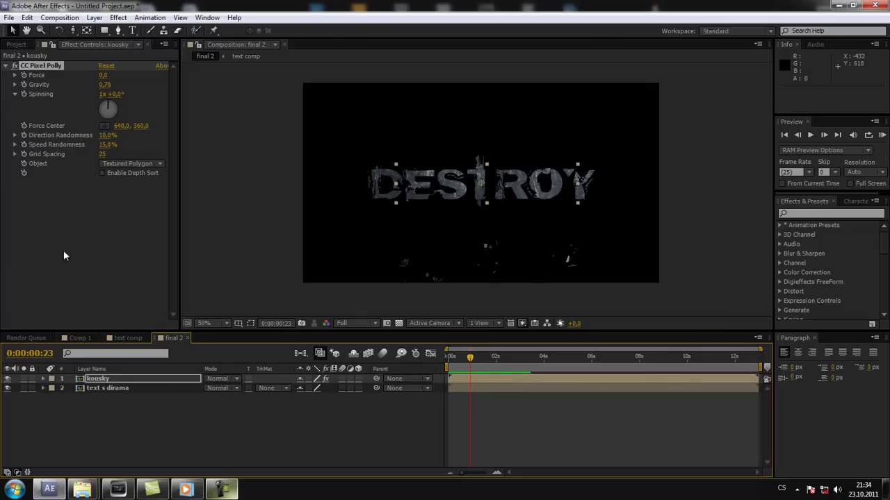
scroll(511, 265, "up", 2)
scroll(510, 266, "down", 2)
left_click_drag(470, 357, 465, 364)
left_click_drag(103, 153, 96, 157)
Set Spinning to 1x +105° and scrub back to check the fragments
mouse_move(458, 356)
left_mouse_down()
mouse_move(475, 364)
mouse_move(459, 361)
left_mouse_up()
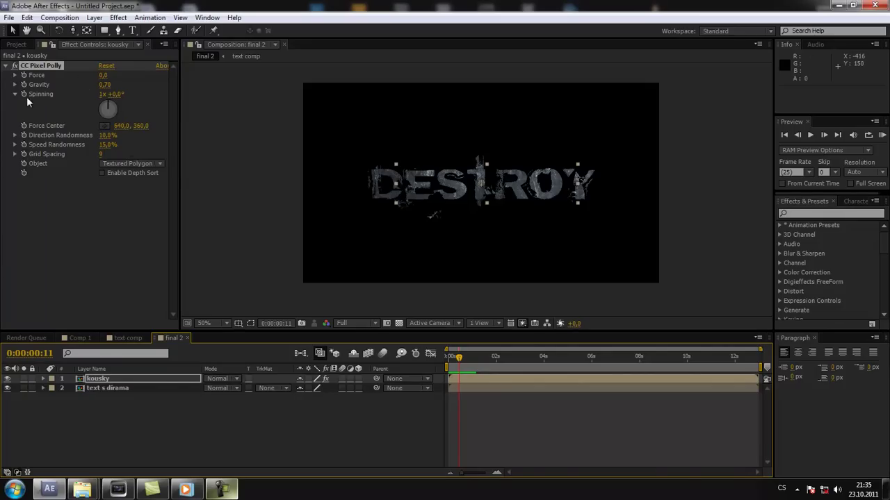
key("period")
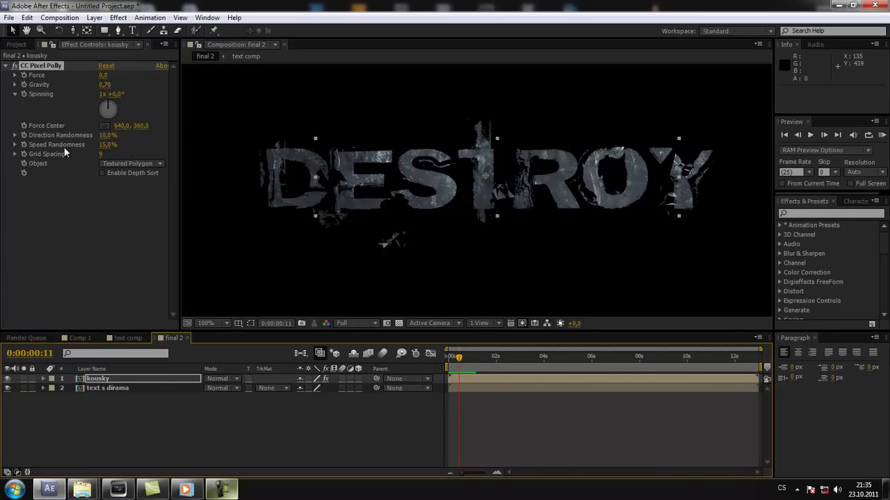
left_click_drag(112, 104, 126, 136)
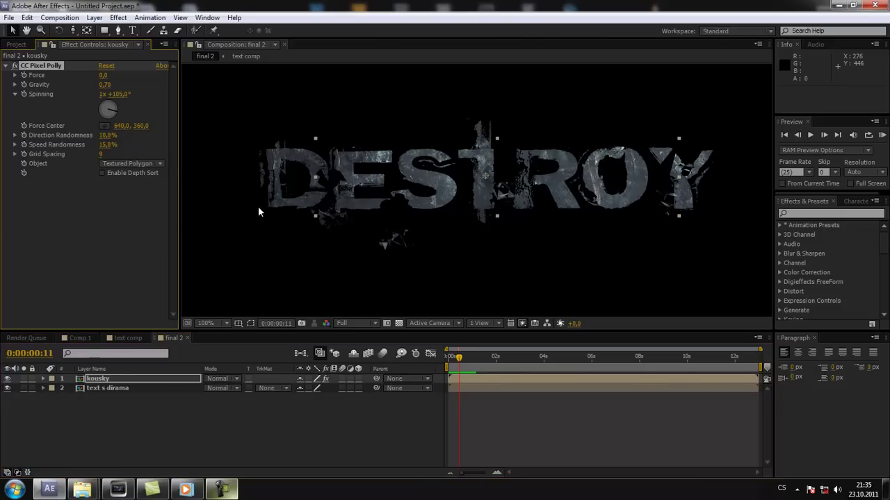
mouse_move(464, 358)
left_mouse_down()
mouse_move(452, 360)
mouse_move(477, 360)
mouse_move(452, 359)
left_mouse_up()
scroll(478, 286, "down", 2)
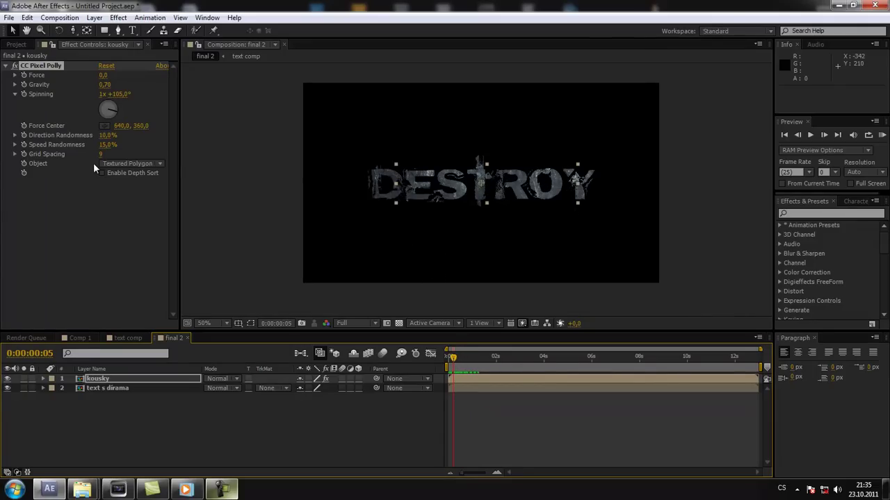
Collapse CC Pixel Polly, return to frame 0 and briefly RAM-preview the kousky shatter
left_click(5, 66)
left_click(466, 381)
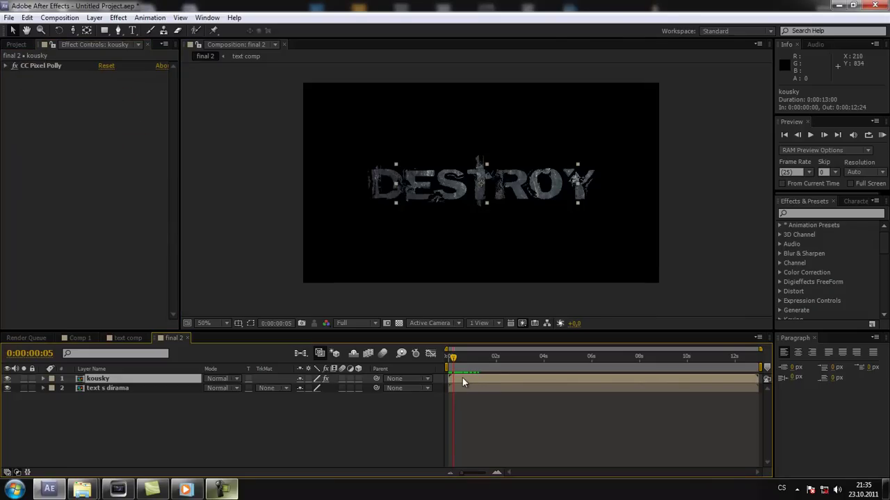
left_click_drag(453, 357, 443, 362)
key("KP_0")
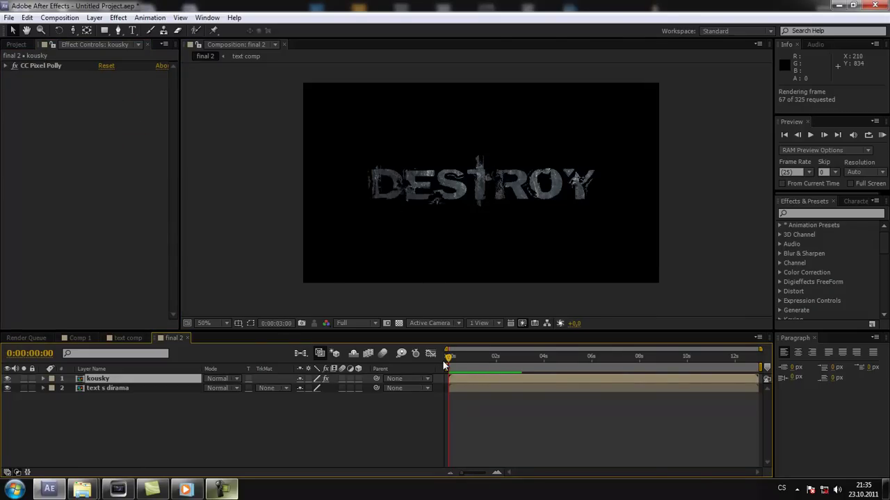
key("space")
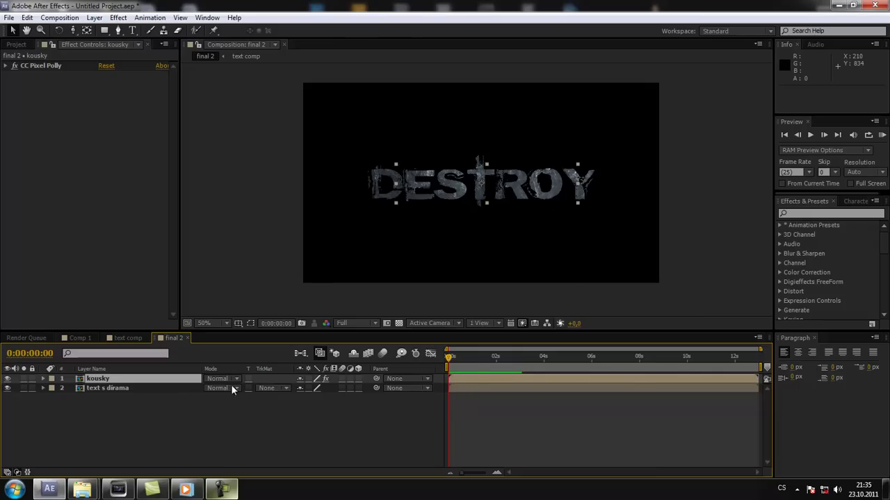
left_click(89, 388)
left_click(97, 378)
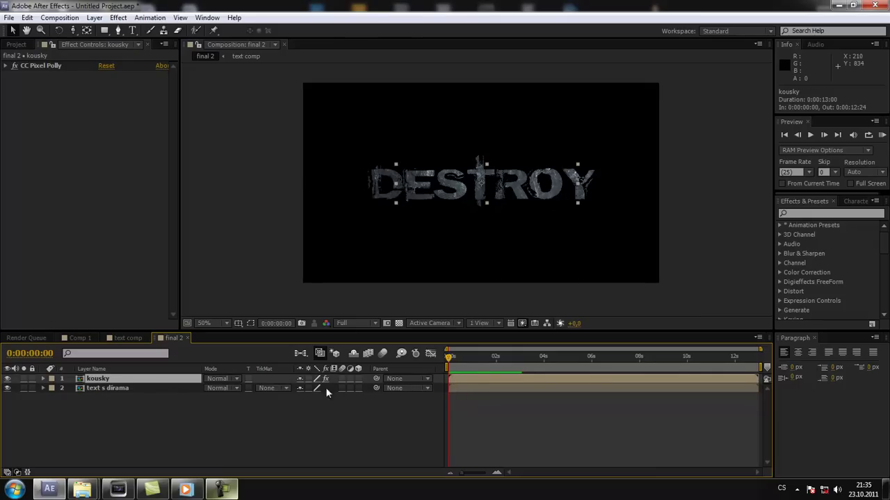
Time-stretch kousky to 200% and preview the slower shatter
right_click(457, 380)
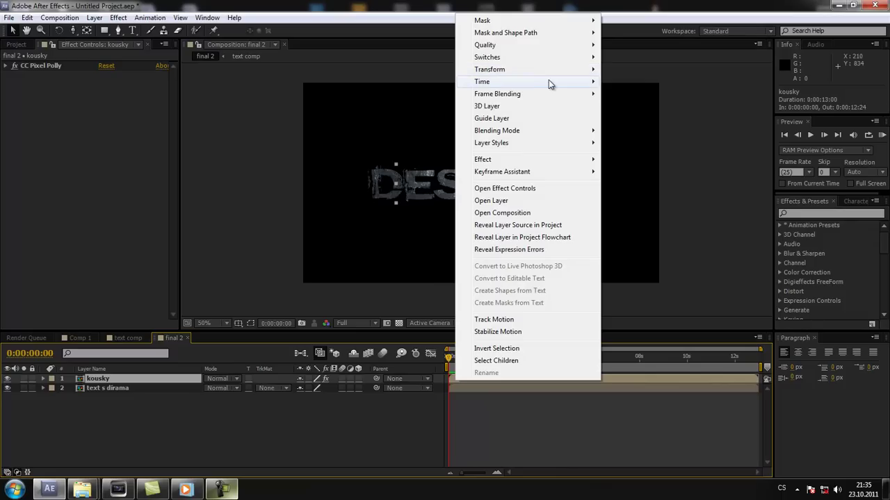
mouse_move(564, 82)
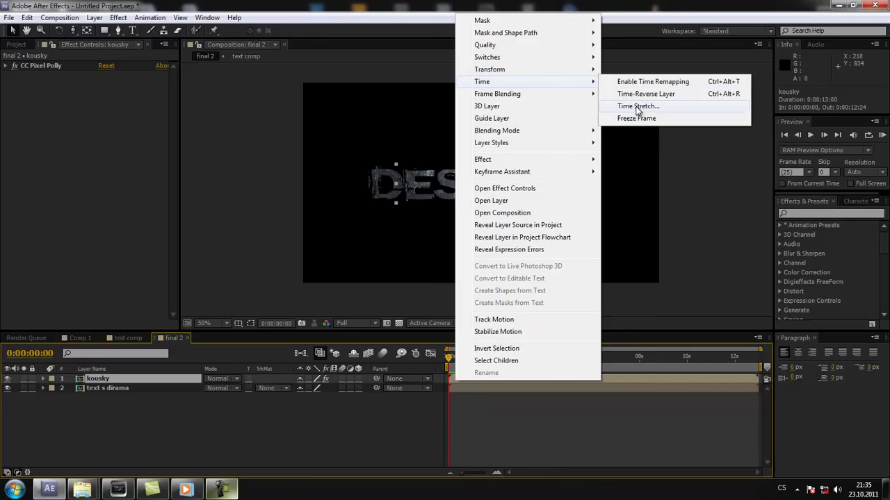
left_click(638, 106)
left_click(418, 205)
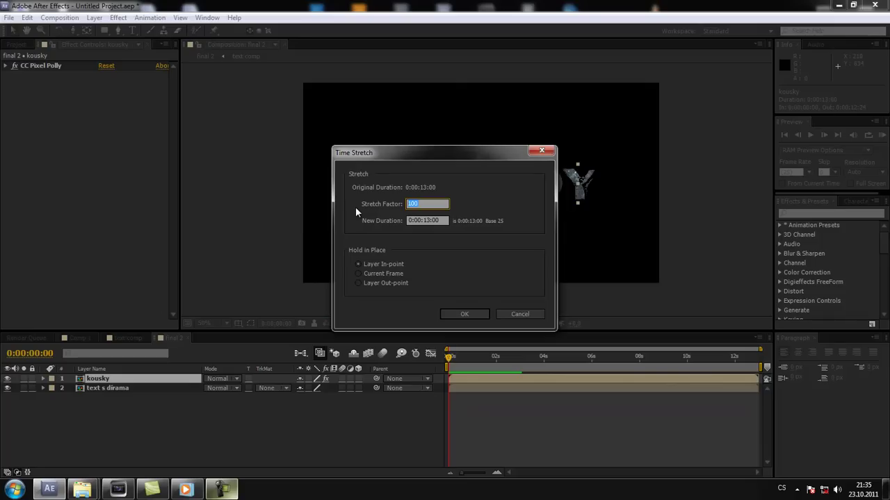
type("200")
left_click(466, 315)
key("KP_0")
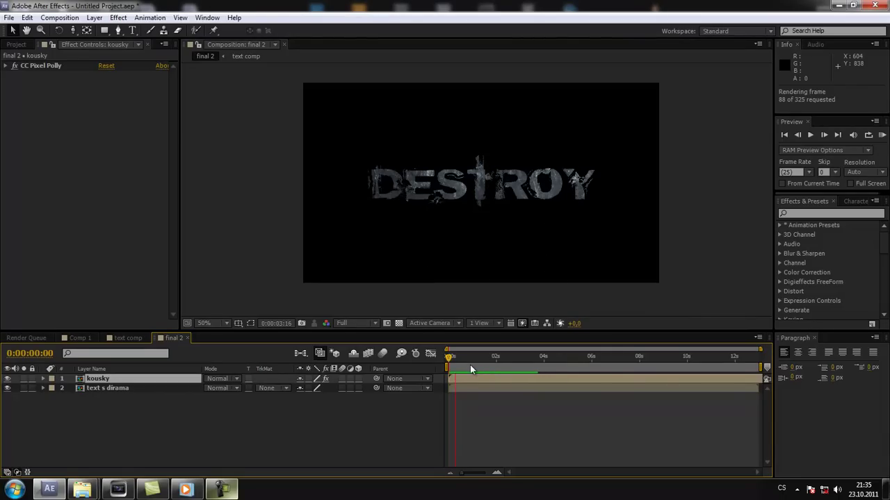
key("space")
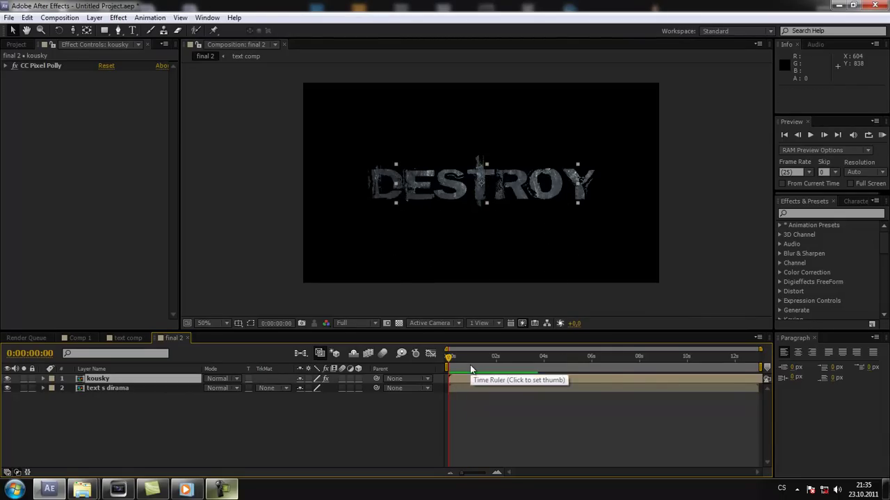
Change kousky's time stretch factor to 230%
right_click(471, 386)
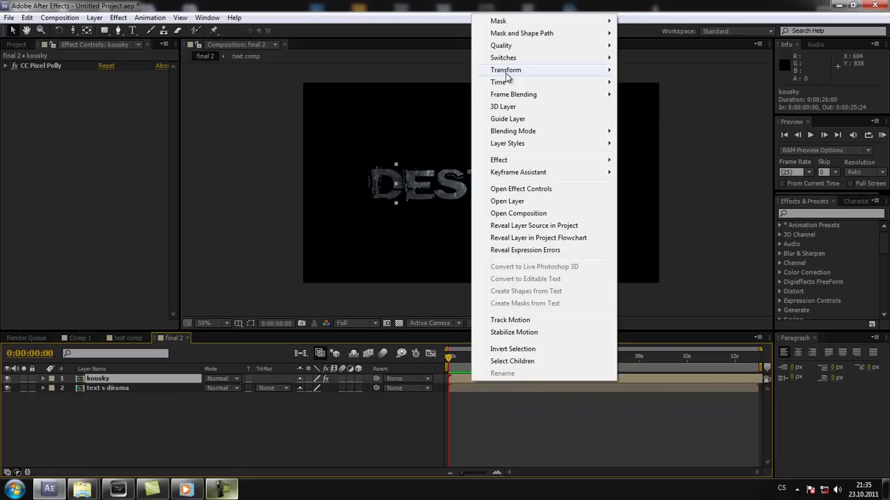
mouse_move(511, 83)
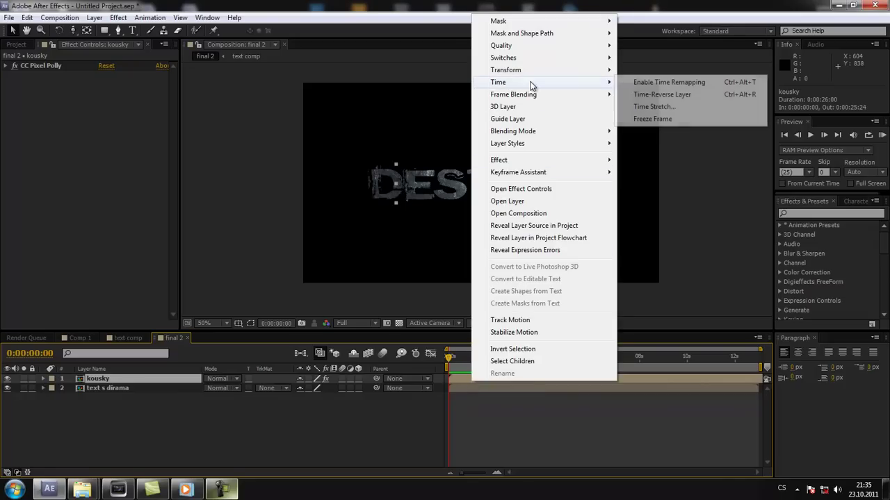
left_click(650, 107)
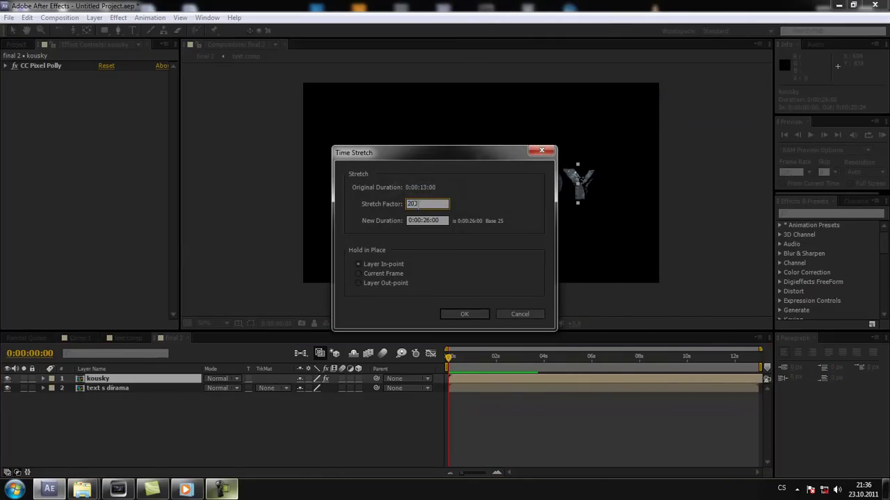
type("230")
left_click(461, 314)
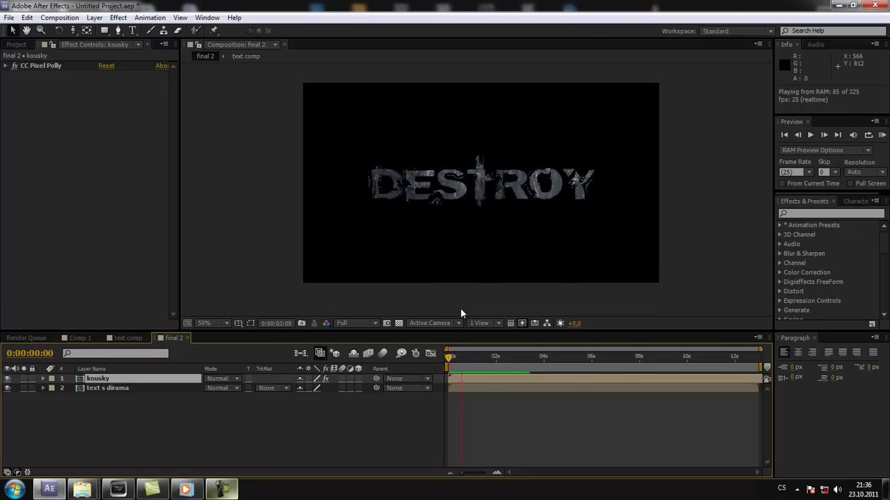
key("space")
mouse_move(448, 357)
left_mouse_down()
mouse_move(492, 358)
mouse_move(466, 357)
left_mouse_up()
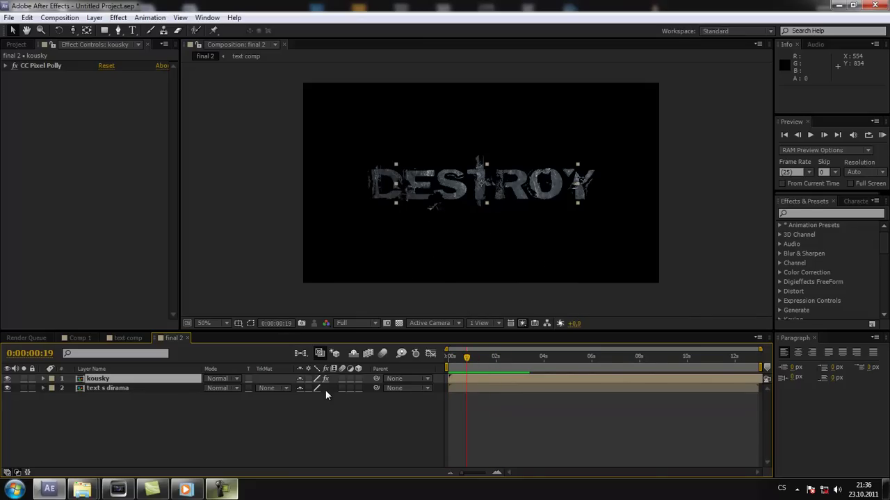
left_click_drag(465, 357, 426, 367)
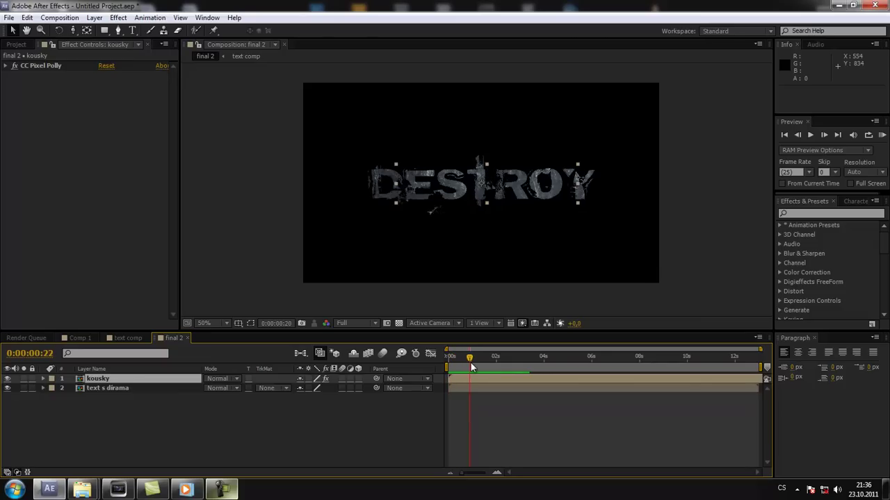
left_click(36, 66)
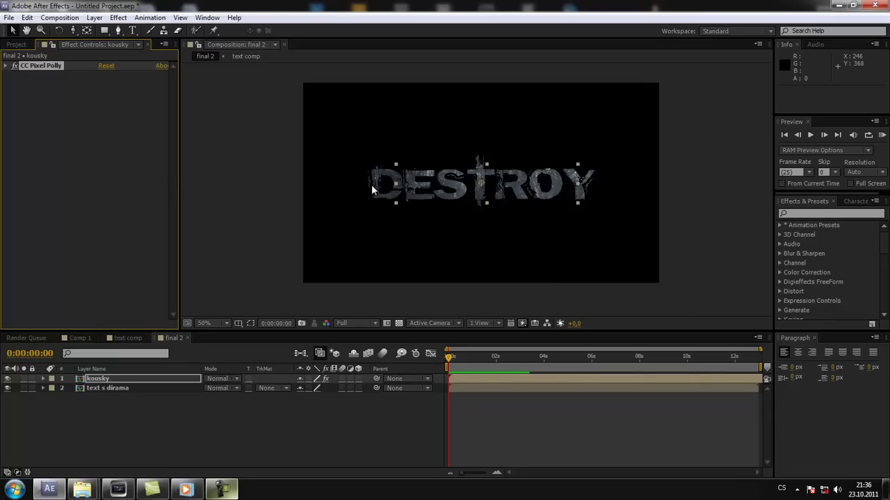
mouse_move(450, 359)
left_mouse_down()
mouse_move(474, 356)
mouse_move(455, 354)
left_mouse_up()
left_click(7, 66)
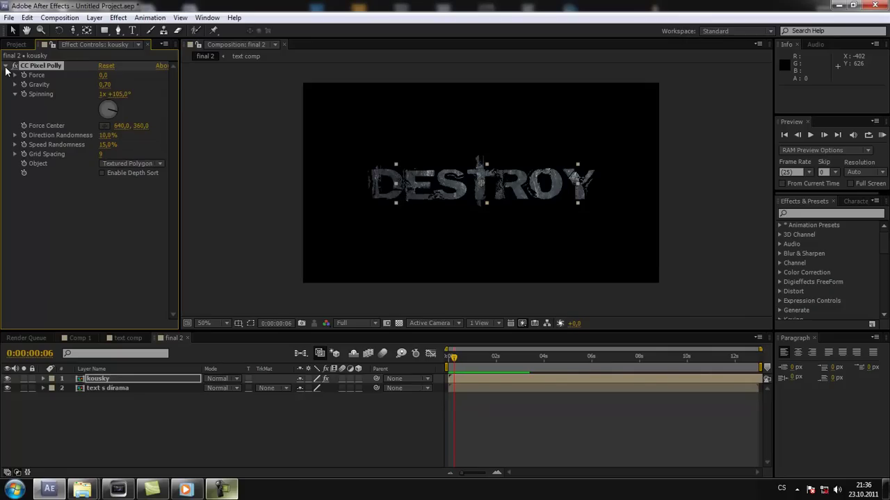
left_click(7, 66)
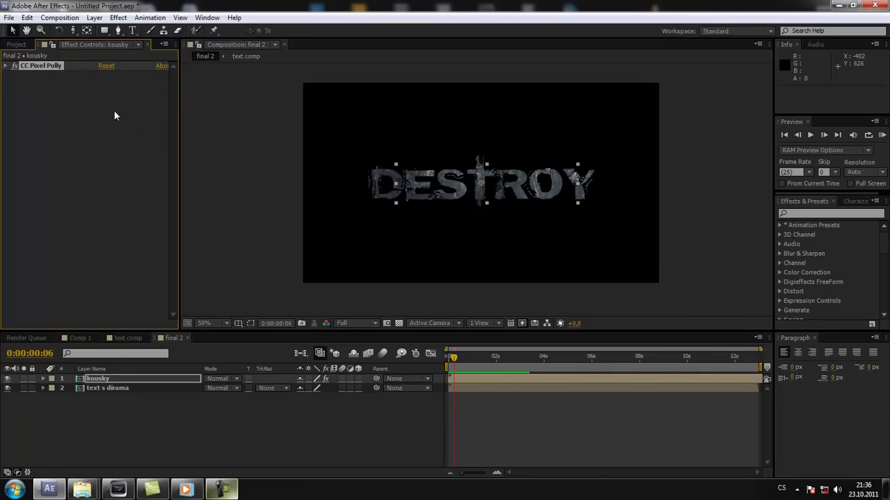
Duplicate text s dirama and move the copy below the original
left_click(93, 387)
left_click(103, 378)
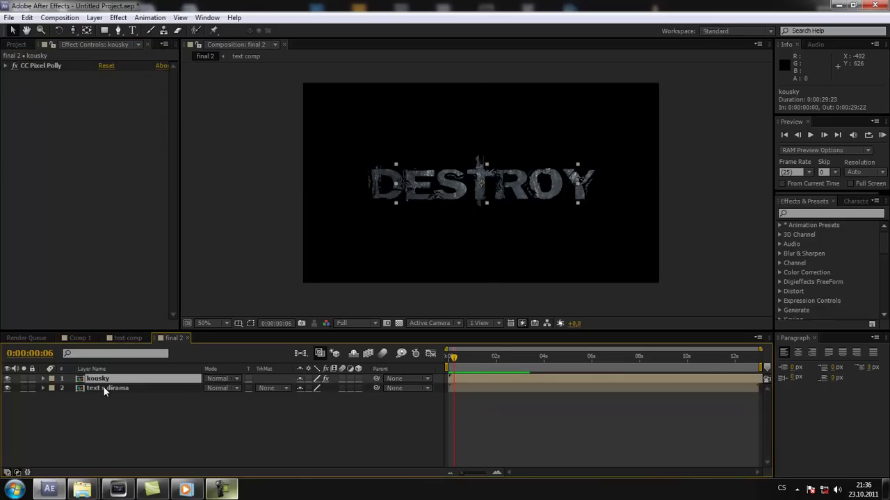
left_click(104, 388)
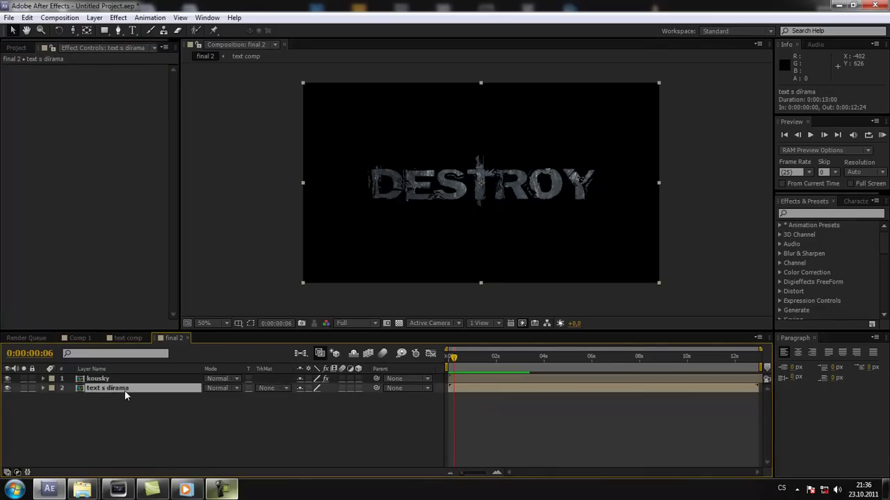
key("ctrl+d")
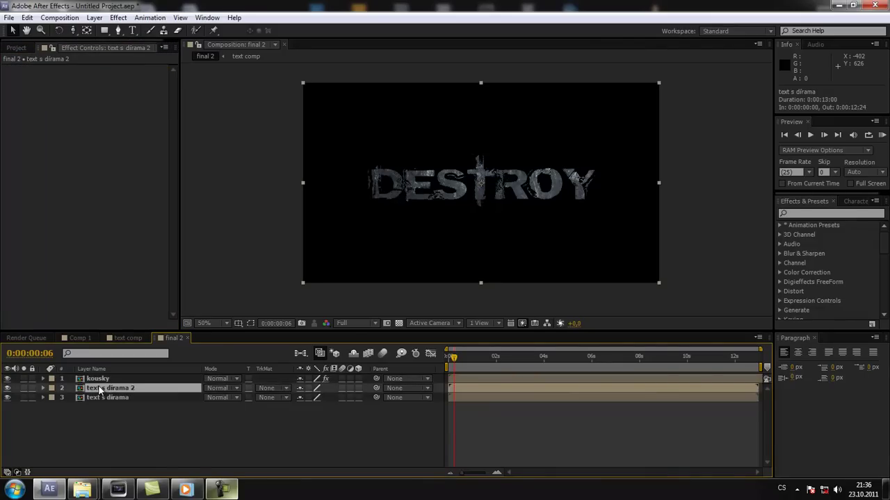
left_click_drag(107, 389, 106, 421)
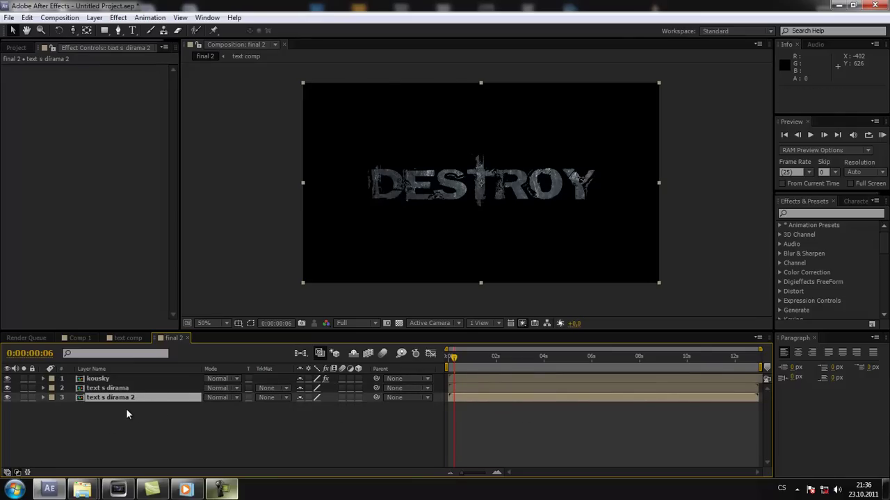
Reveal text s dirama 2's masks, then undo to restore the accidentally deleted layer
key("m")
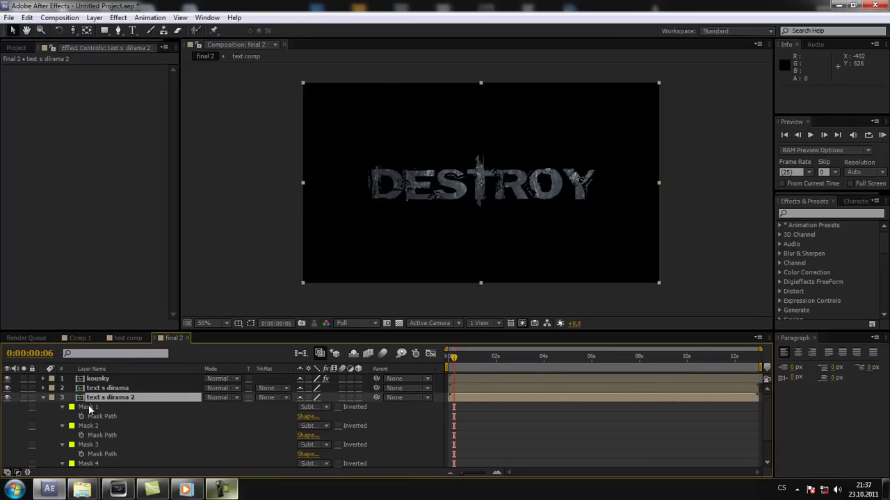
left_click(88, 406)
scroll(91, 424, "down", 2)
key("ctrl+z")
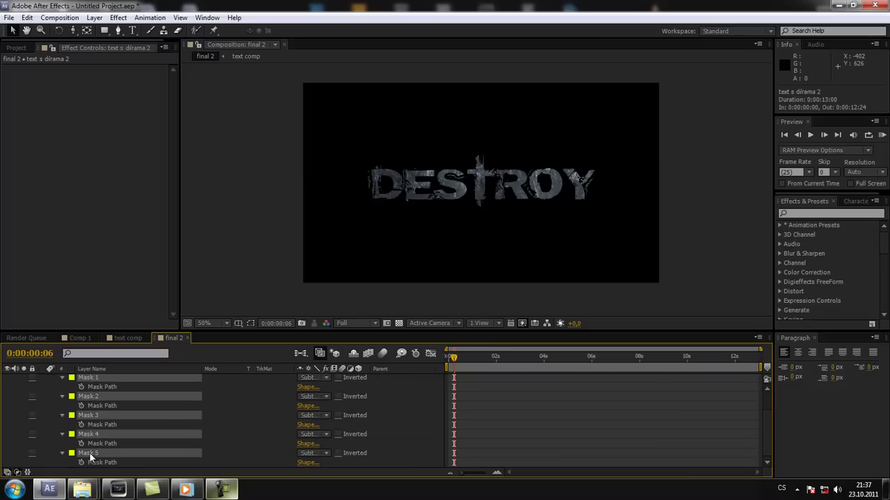
key("ctrl+z")
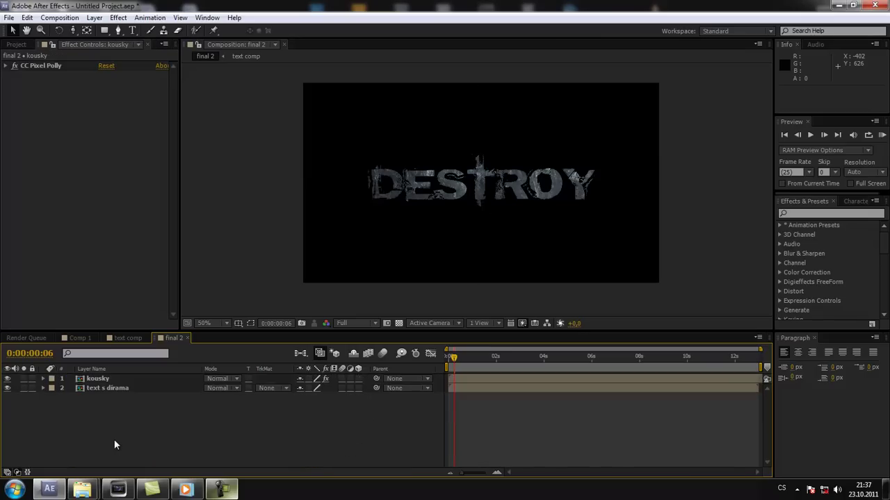
key("ctrl+z")
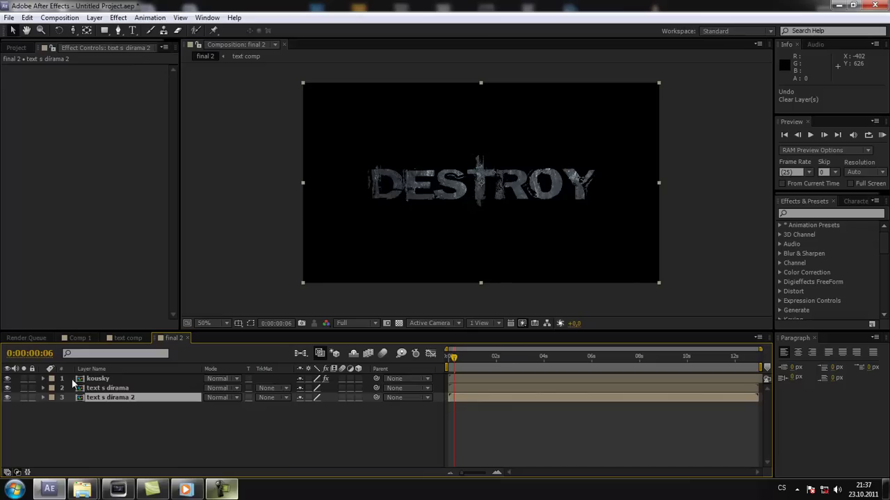
mouse_move(7, 388)
left_mouse_down()
mouse_move(7, 378)
mouse_move(7, 388)
left_mouse_up()
Move kousky and text s dirama to start at 2 seconds
left_click(466, 388)
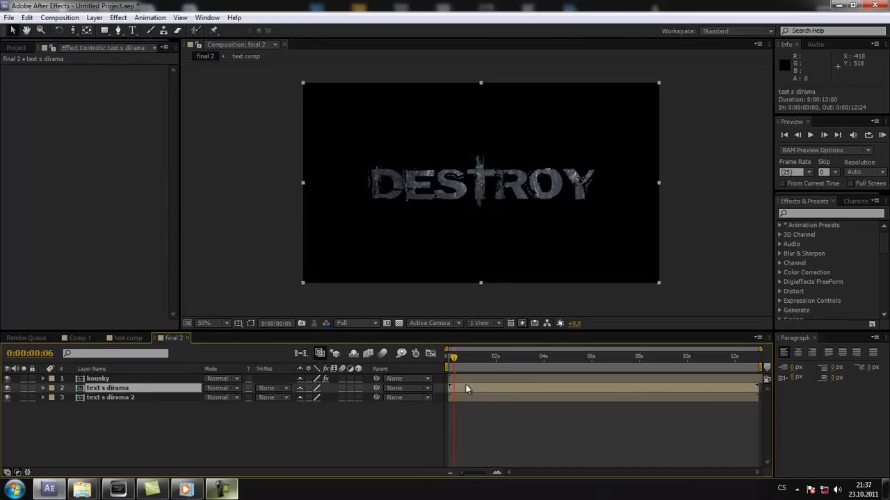
left_click(465, 379, "shift")
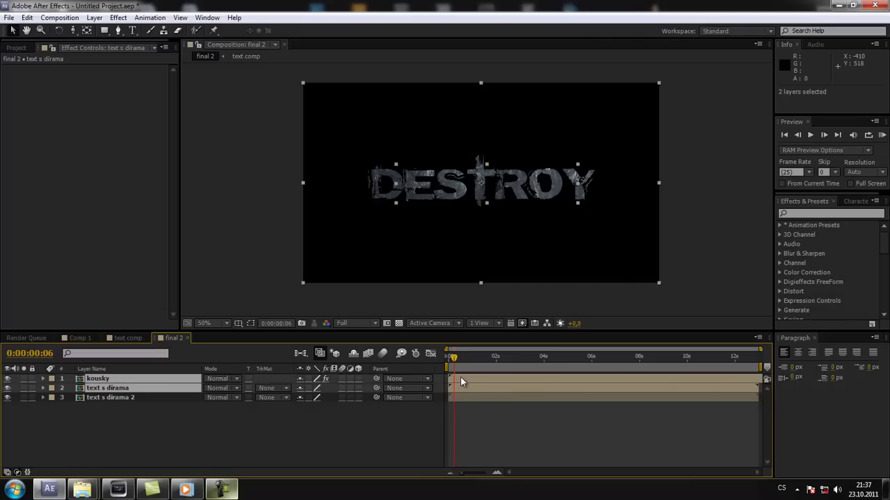
left_click_drag(459, 379, 484, 378)
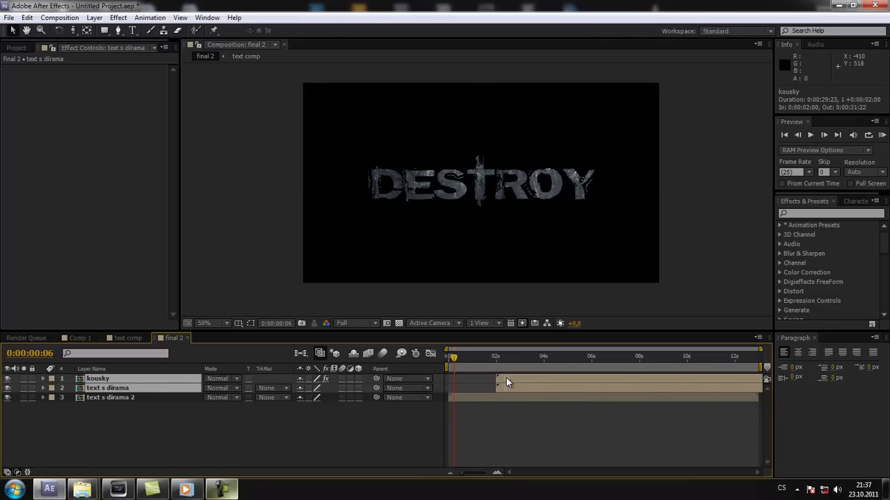
left_click_drag(453, 357, 527, 375)
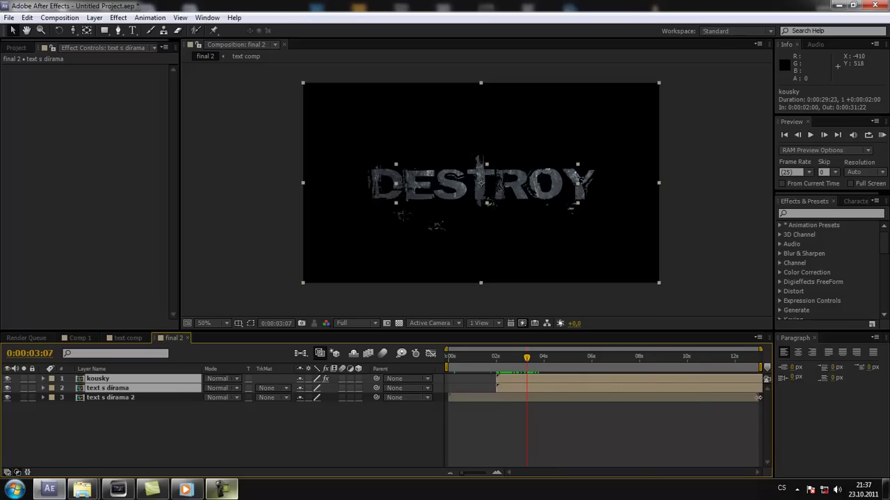
Trim text s dirama 2 to end at 2 seconds, check the cut, and return to 0
left_click_drag(758, 397, 553, 409)
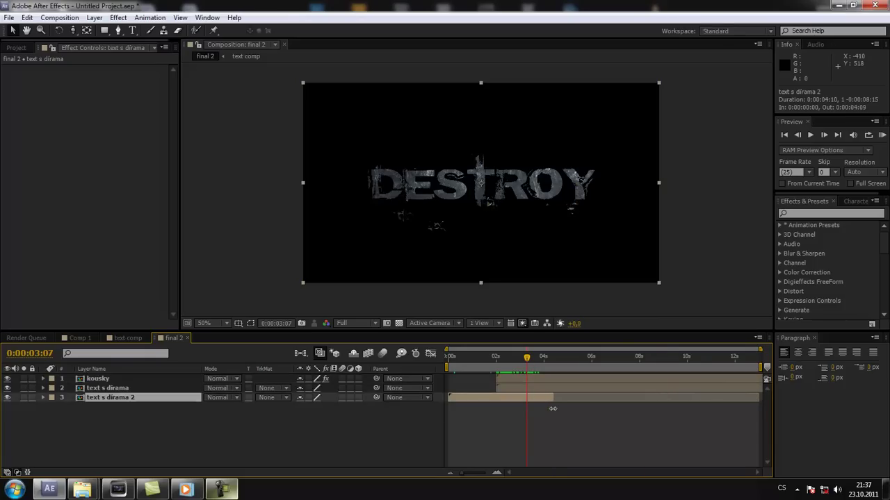
left_click_drag(552, 409, 498, 402)
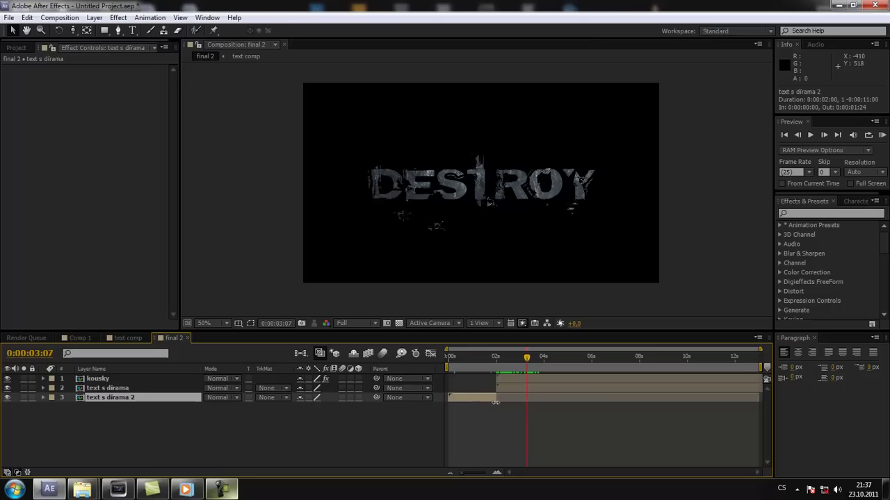
mouse_move(759, 351)
left_mouse_down()
mouse_move(494, 351)
mouse_move(761, 350)
left_mouse_up()
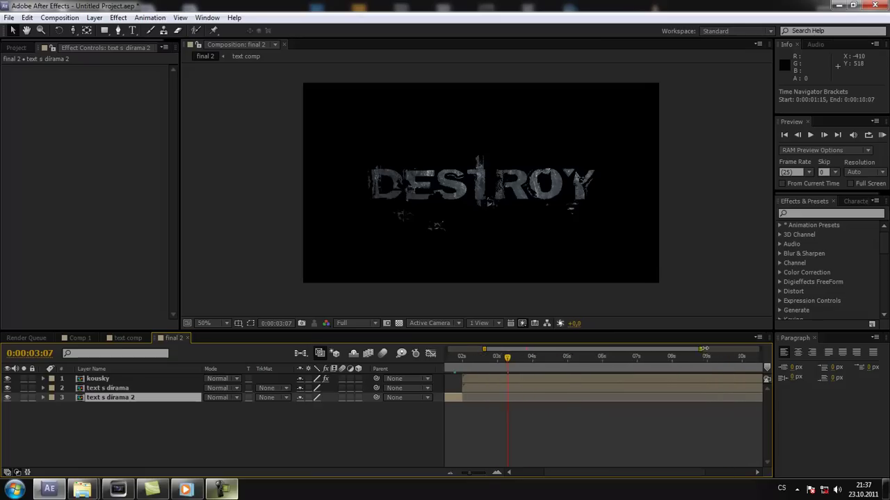
left_click_drag(485, 349, 406, 359)
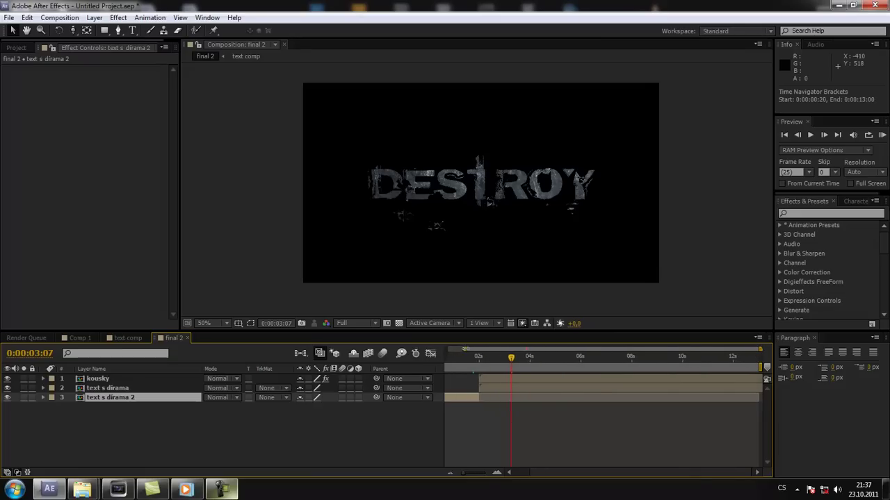
left_click_drag(496, 397, 499, 397)
mouse_move(528, 362)
left_mouse_down()
mouse_move(495, 369)
mouse_move(499, 398)
left_mouse_up()
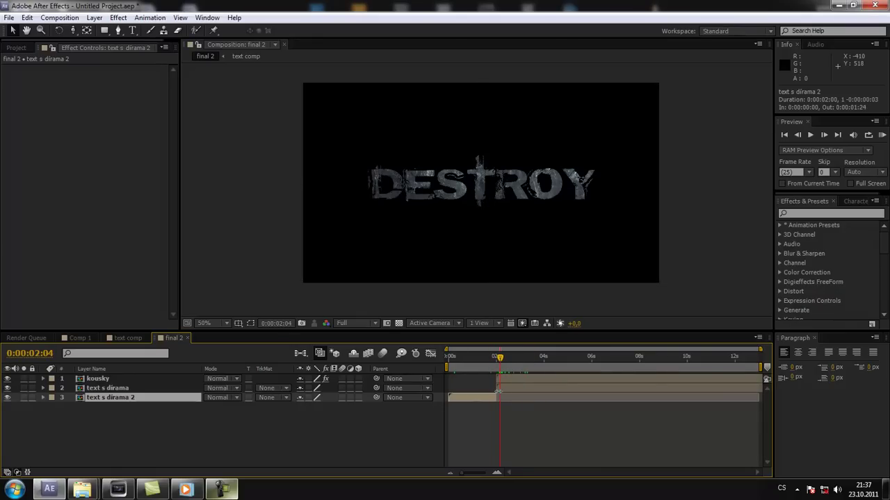
mouse_move(500, 367)
left_mouse_down()
mouse_move(489, 369)
mouse_move(499, 372)
left_mouse_up()
mouse_move(759, 350)
left_mouse_down()
mouse_move(514, 363)
mouse_move(767, 345)
left_mouse_up()
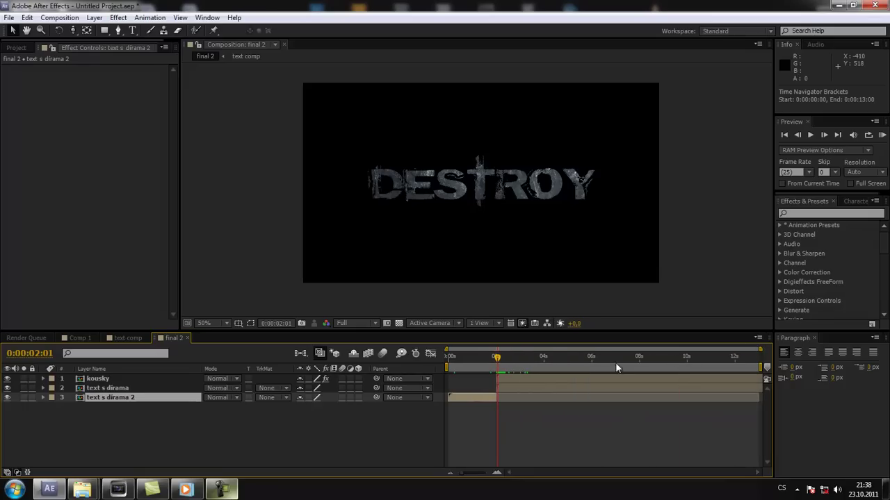
mouse_move(487, 358)
left_mouse_down()
mouse_move(449, 367)
mouse_move(545, 367)
mouse_move(493, 374)
left_mouse_up()
Add a new camera layer, Camera 1, with the default 35mm preset to final 2
right_click(261, 420)
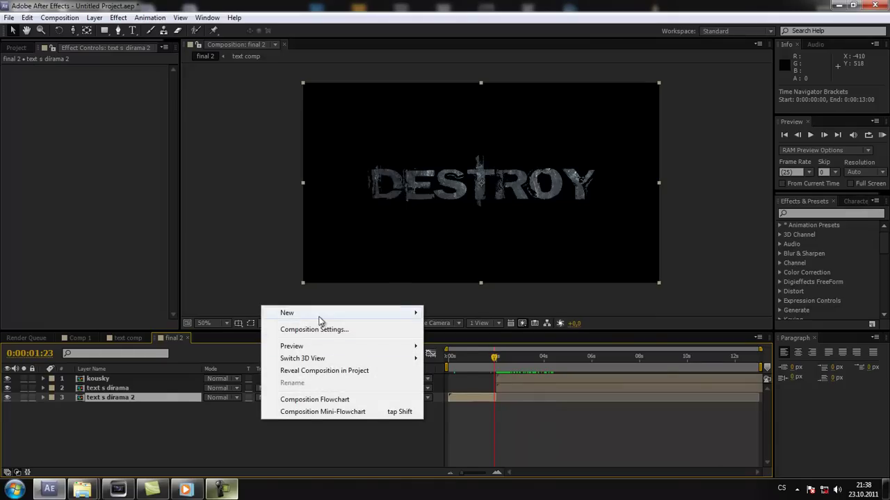
mouse_move(317, 315)
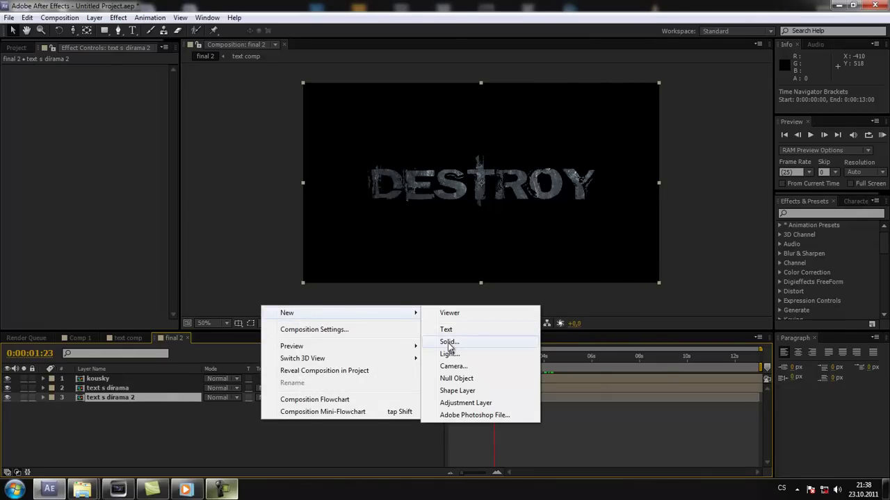
left_click(214, 408)
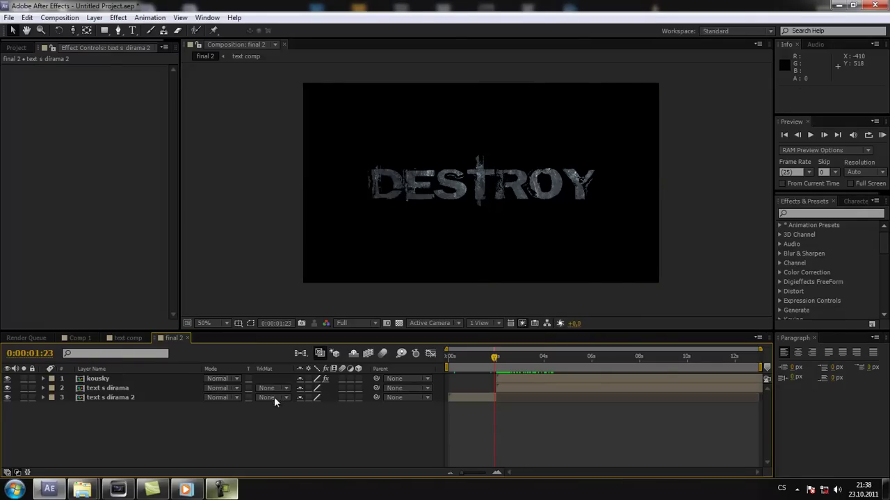
right_click(325, 434)
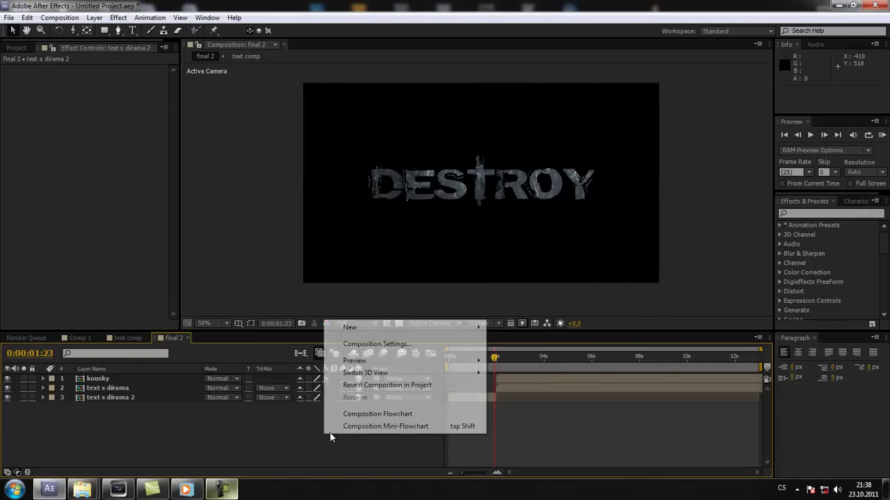
mouse_move(452, 327)
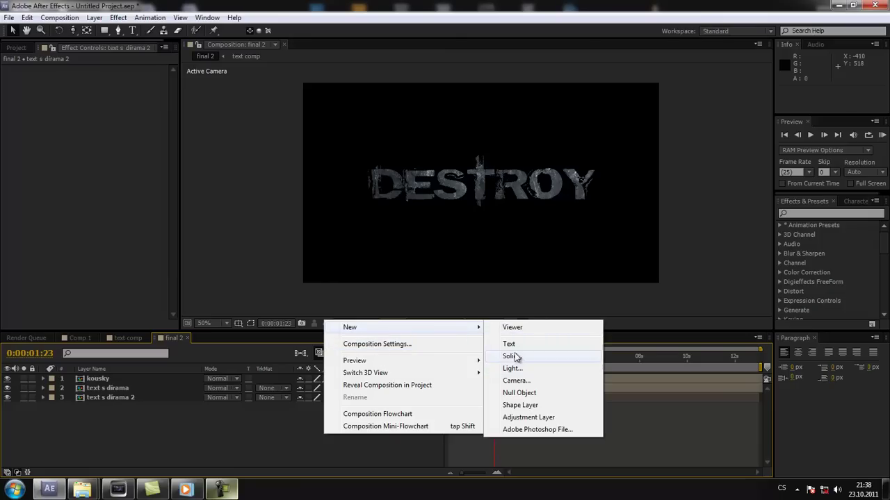
left_click(515, 380)
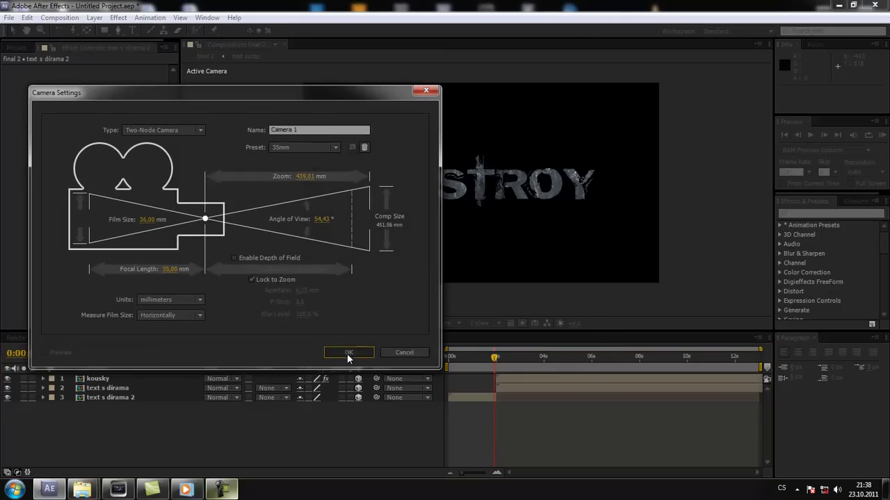
left_click(347, 352)
Set Camera 1's starting Position keyframe at 0 seconds, with the camera pulled back from DESTROY
key("p")
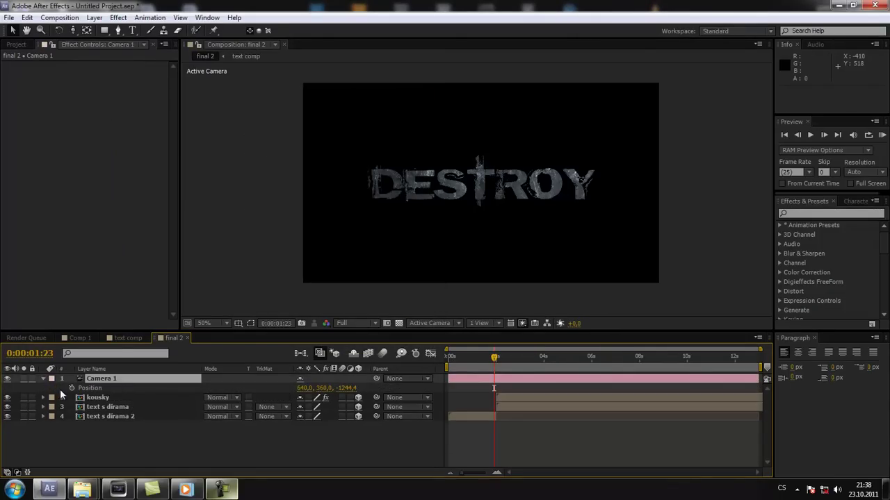
left_click(71, 388)
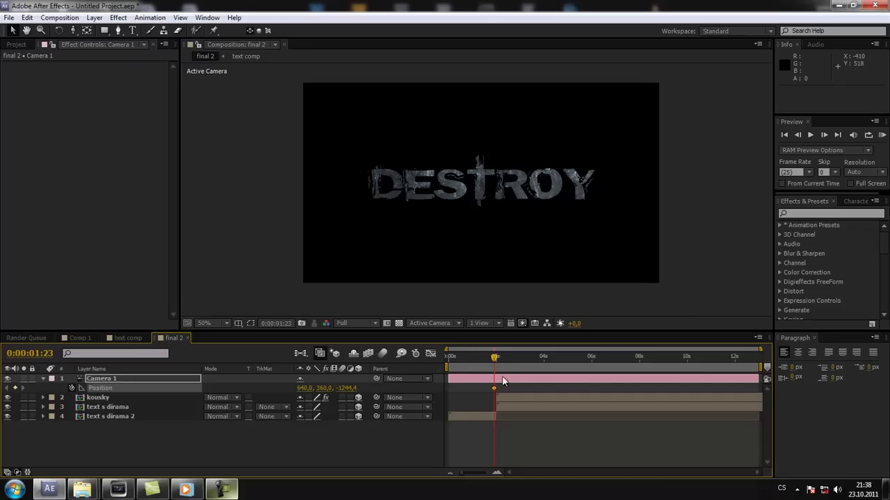
left_click_drag(495, 388, 444, 393)
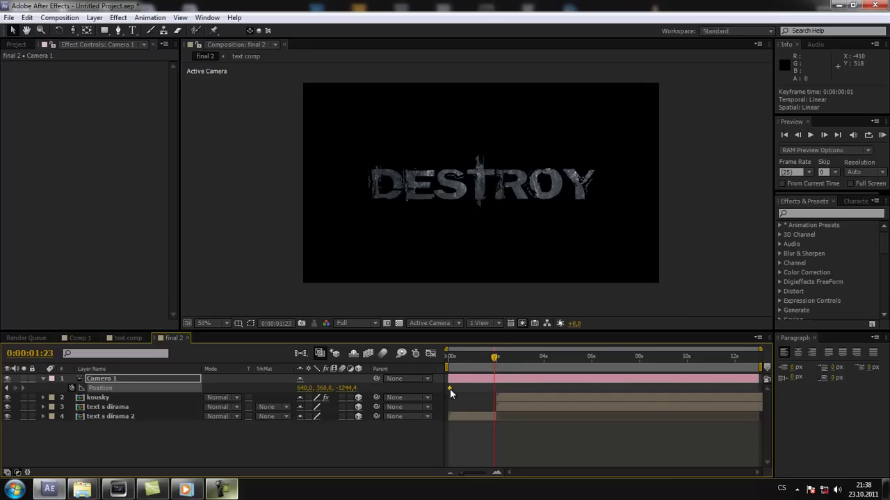
key("Home")
key("c")
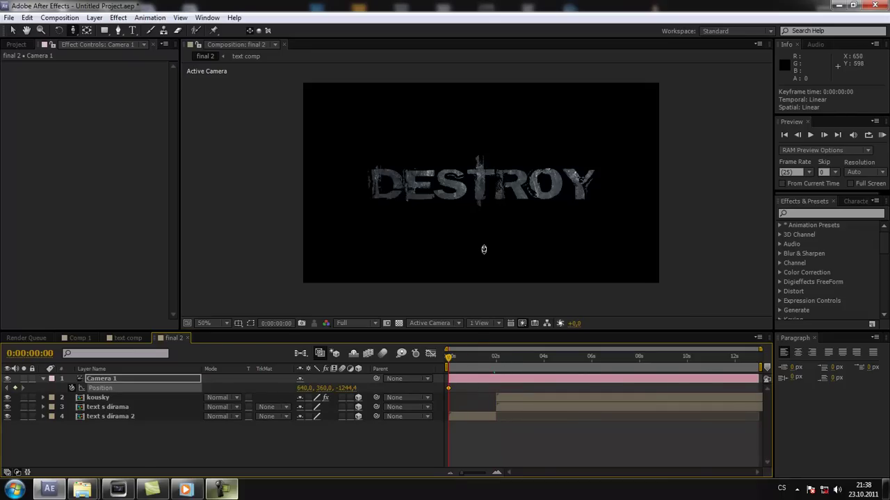
left_click_drag(484, 249, 482, 292)
Add a closer push-in Position keyframe at about 6 seconds and end the work area at 6 seconds
left_click(456, 357)
left_click_drag(478, 275, 479, 261)
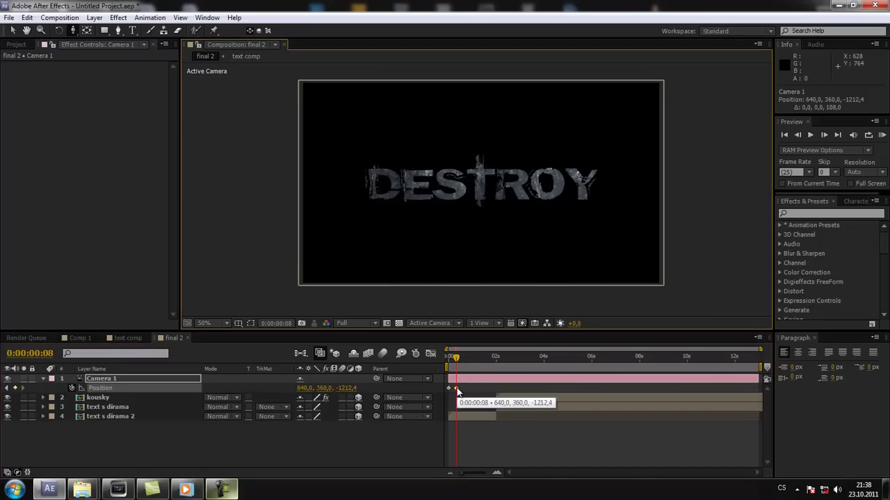
left_click_drag(457, 388, 592, 381)
mouse_move(456, 356)
left_mouse_down()
mouse_move(445, 363)
mouse_move(576, 353)
mouse_move(462, 369)
left_mouse_up()
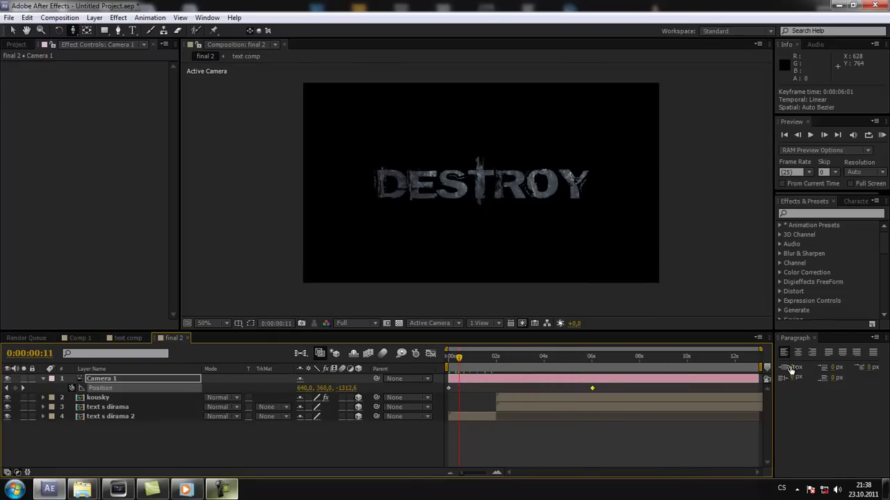
left_click_drag(760, 369, 596, 367)
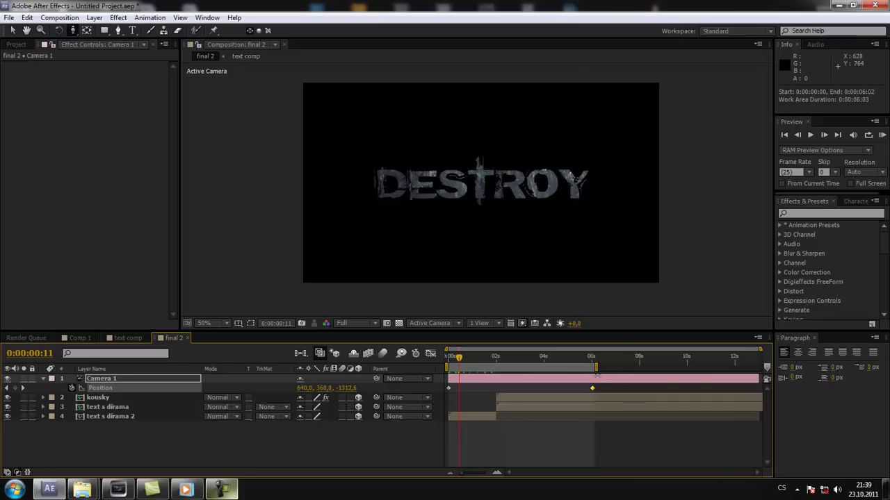
RAM-preview the 0–6 second work area, then scrub around 2 seconds to inspect the shatter
key("KP_0")
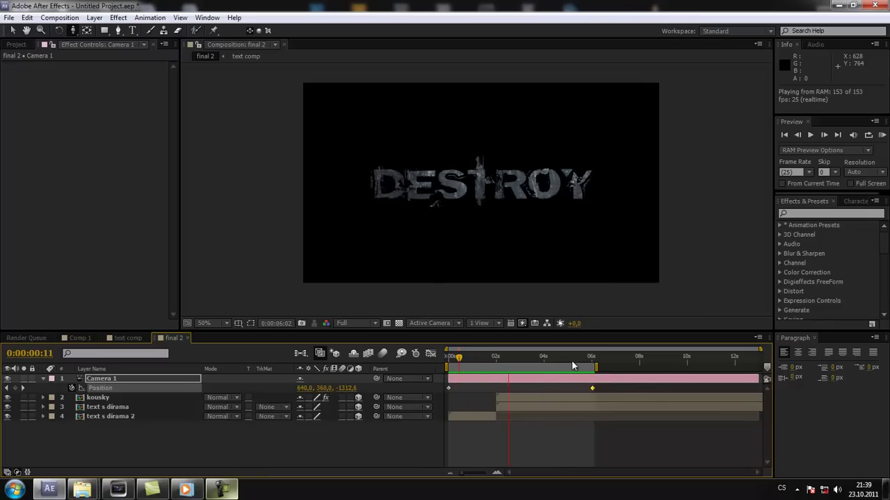
key("space")
mouse_move(461, 362)
left_mouse_down()
mouse_move(516, 372)
mouse_move(502, 374)
mouse_move(596, 368)
mouse_move(475, 372)
left_mouse_up()
key("n")
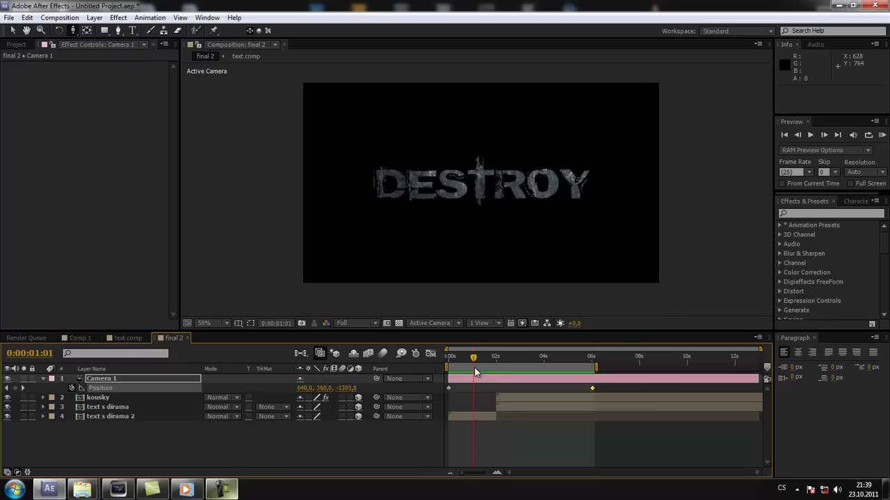